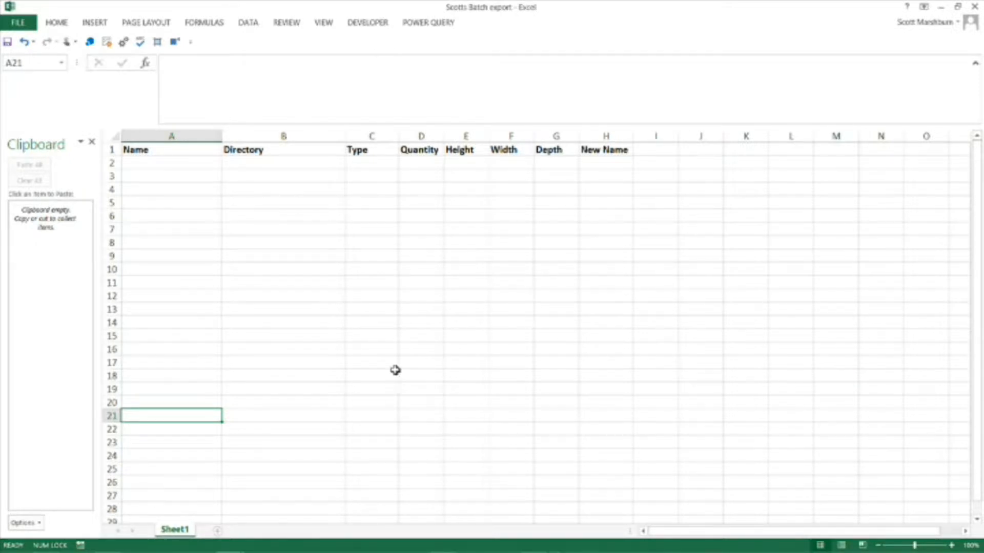
# - Switch to eCabinet Systems, copy the full User Data Path from its settings, and close the settings dialog
pyautogui.moveTo(435, 550)
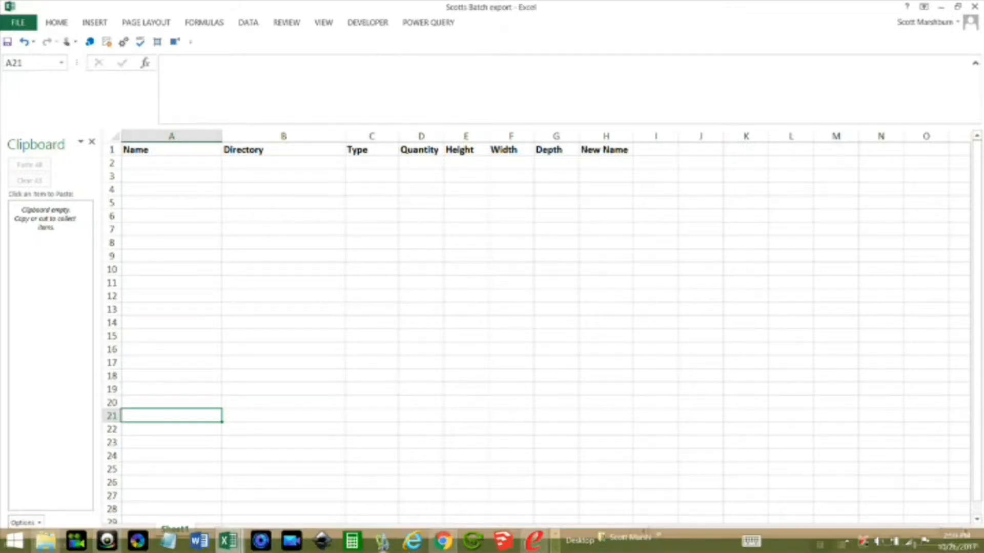
pyautogui.click(533, 543)
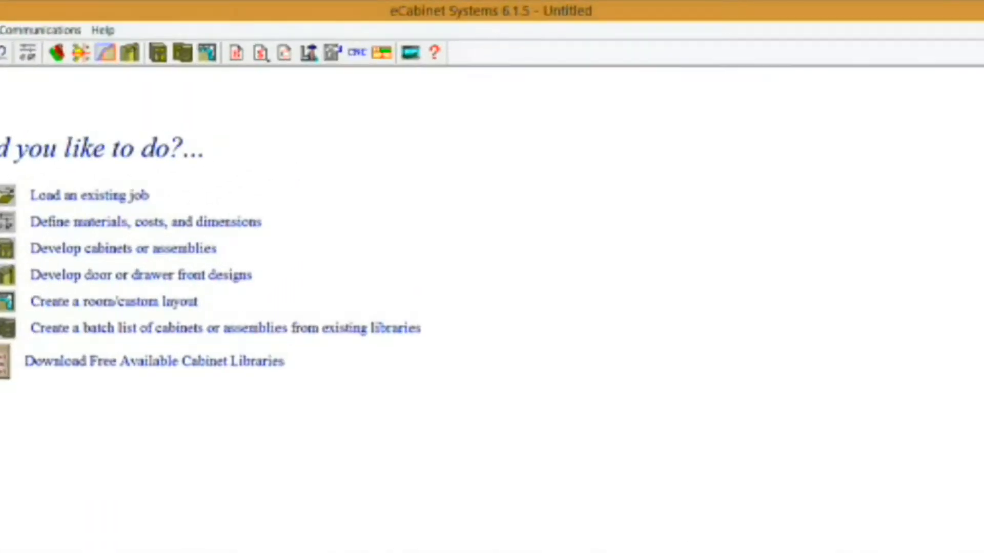
pyautogui.click(28, 53)
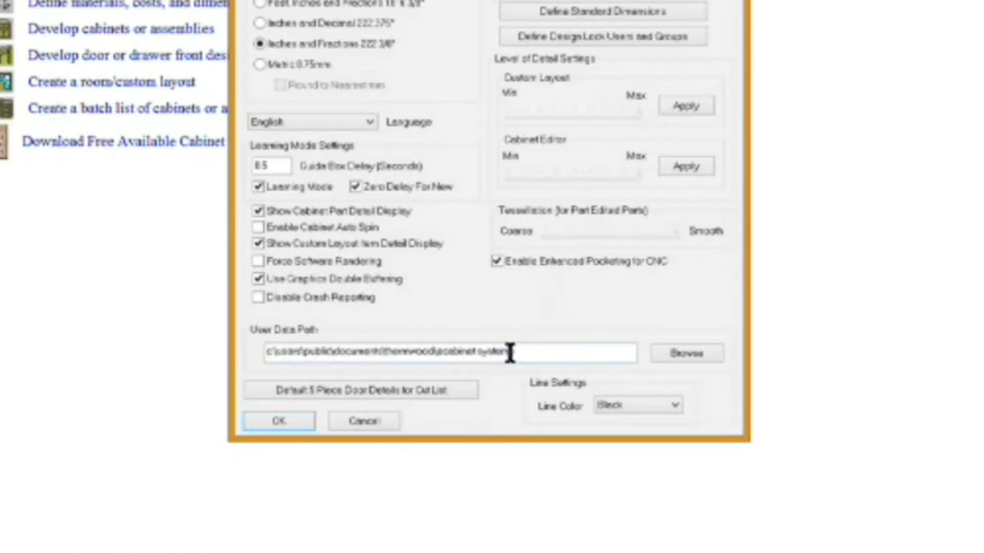
pyautogui.moveTo(522, 353); pyautogui.dragTo(248, 352)
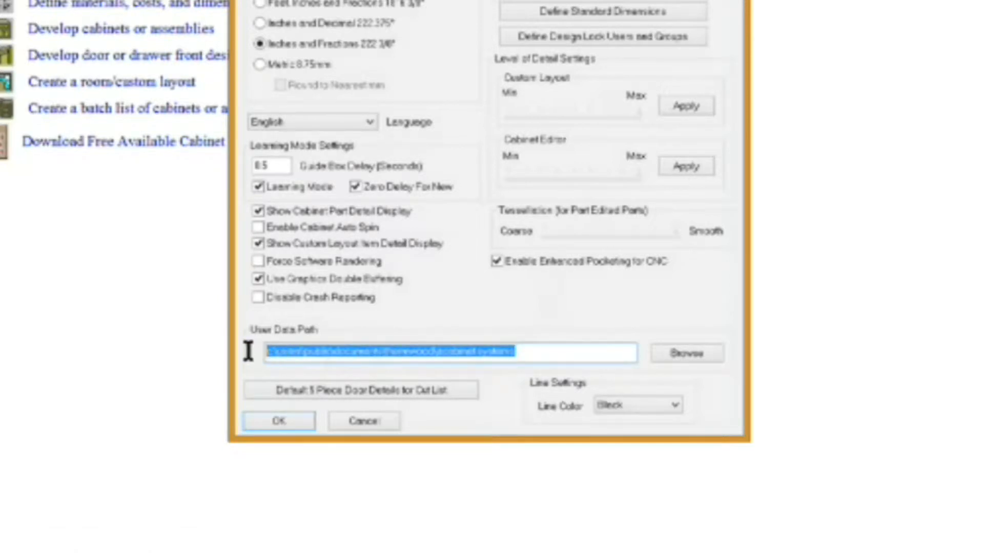
pyautogui.rightClick(287, 354)
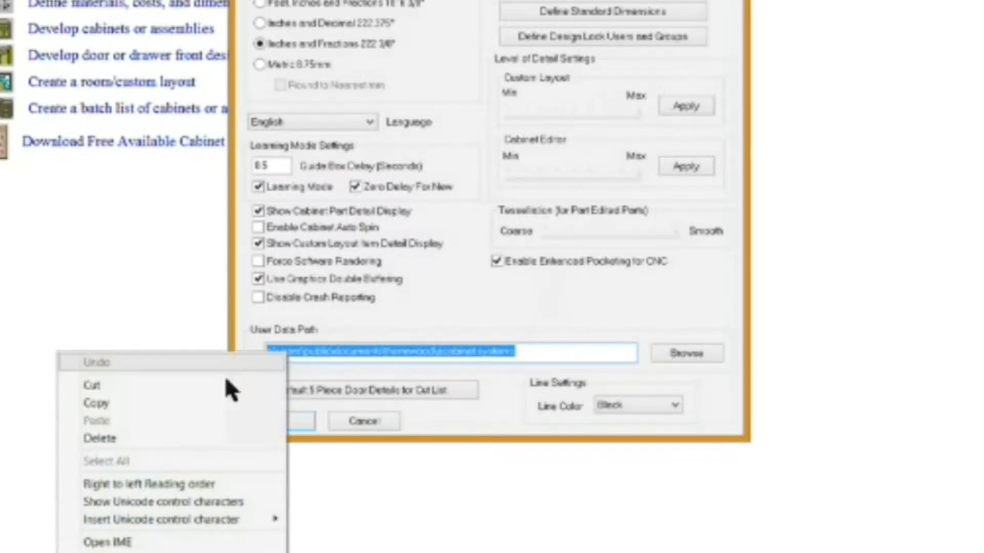
pyautogui.click(100, 404)
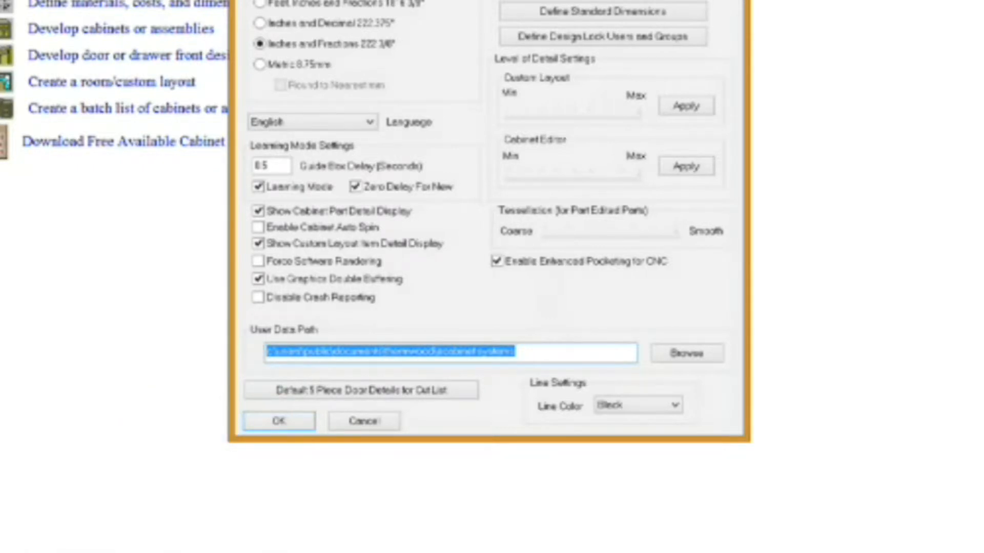
pyautogui.press('Escape')
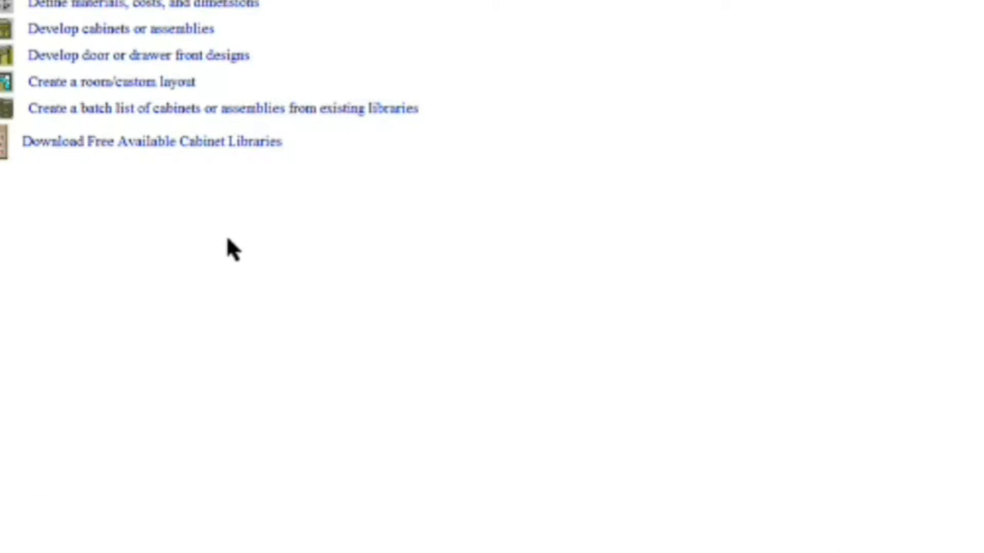
# - In the Scotts Batch export workbook in Excel, import the folder c:\users\public\documents\thermwood\ecabinet systems with Power Query and open it for editing
pyautogui.moveTo(231, 552)
pyautogui.moveTo(110, 550)
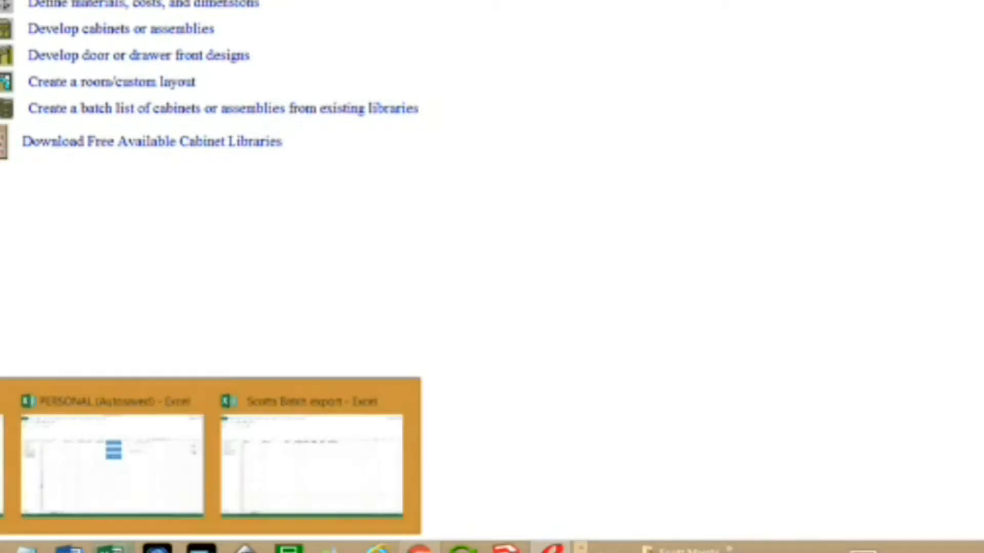
pyautogui.click(323, 493)
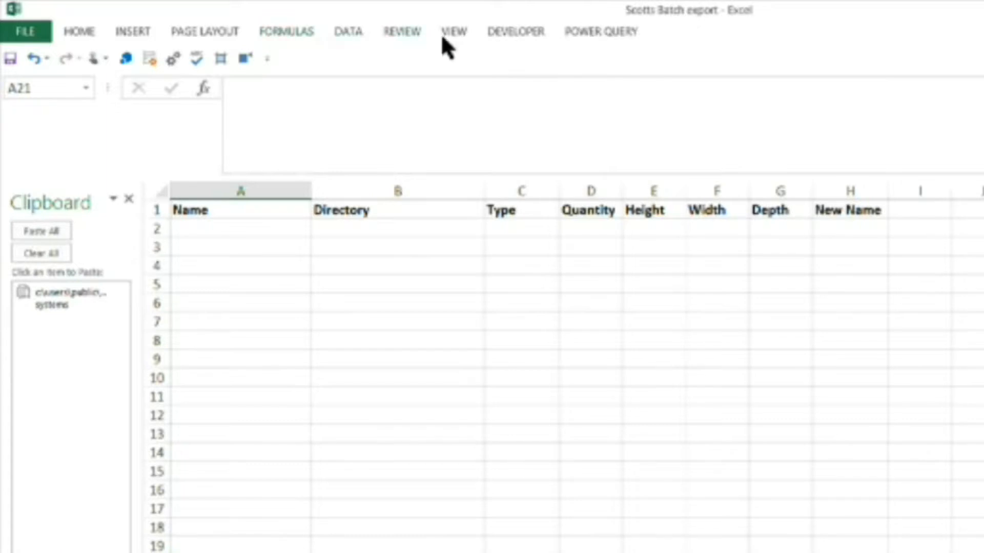
pyautogui.click(600, 36)
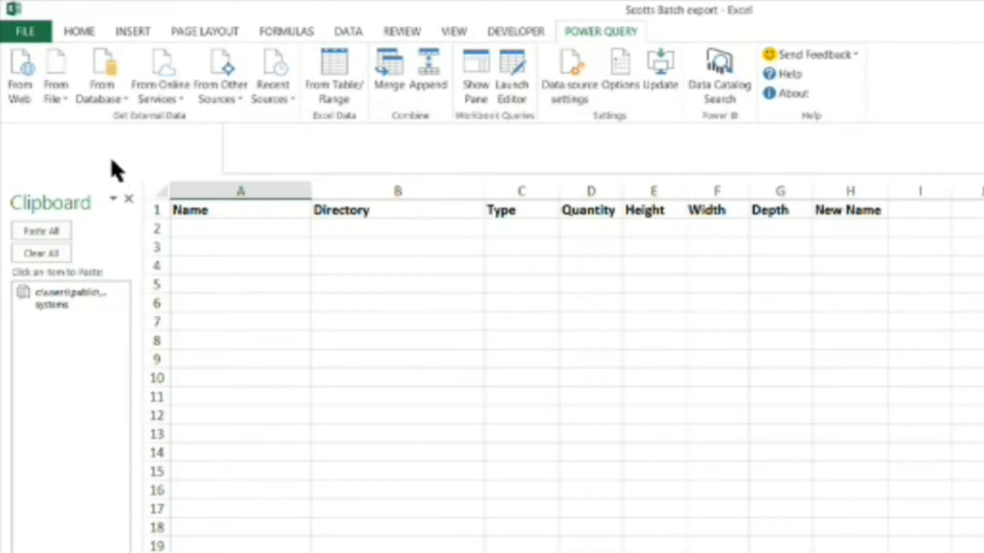
pyautogui.click(57, 100)
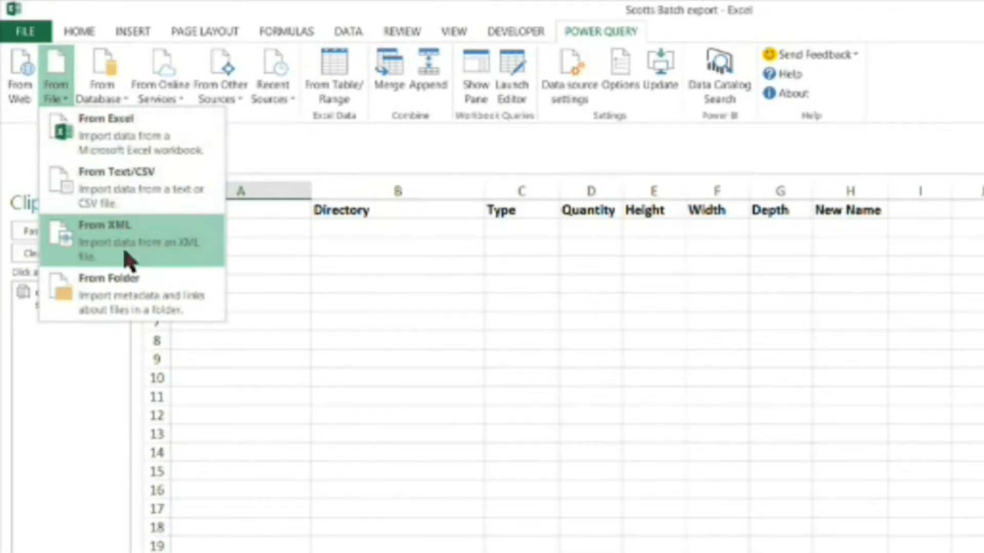
pyautogui.click(112, 287)
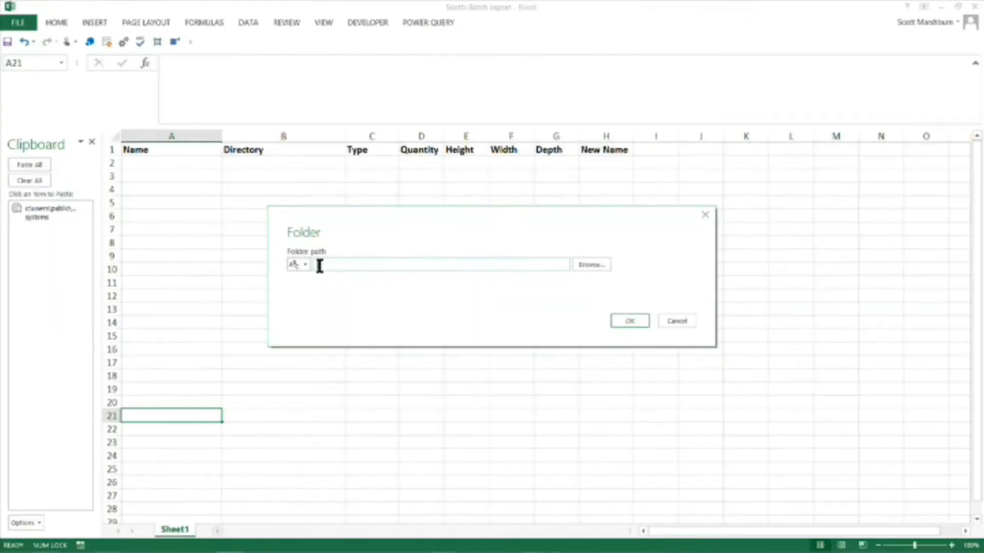
pyautogui.rightClick(316, 263)
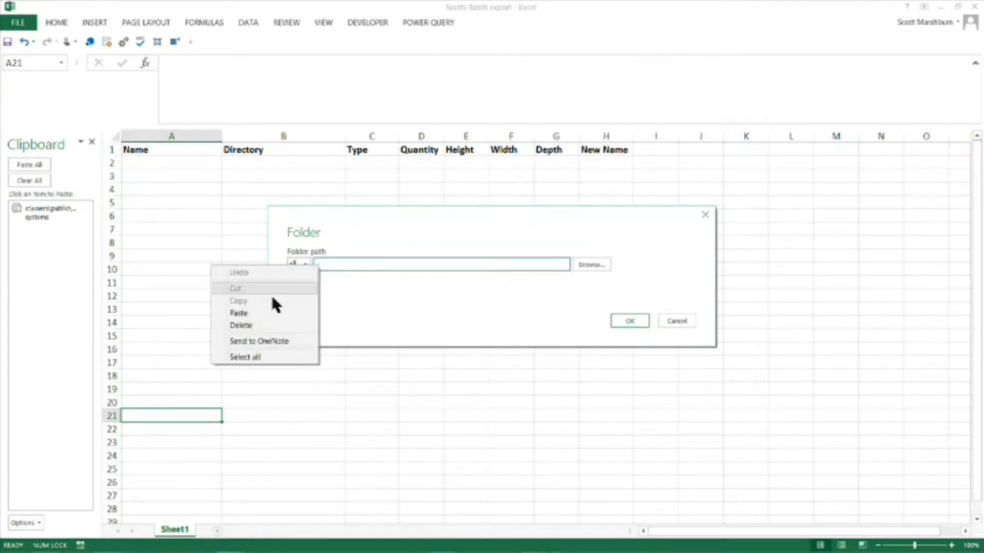
pyautogui.click(237, 316)
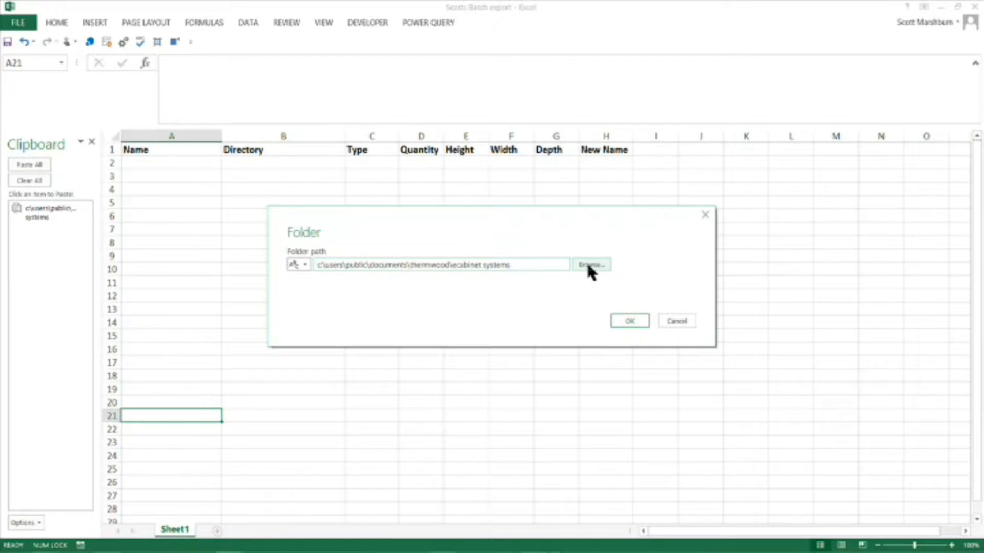
pyautogui.click(630, 321)
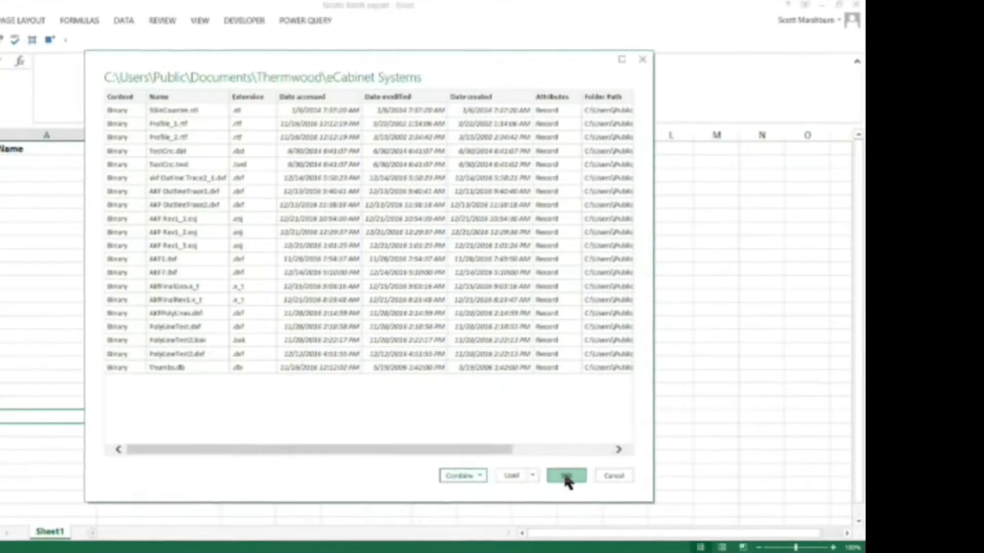
pyautogui.click(686, 474)
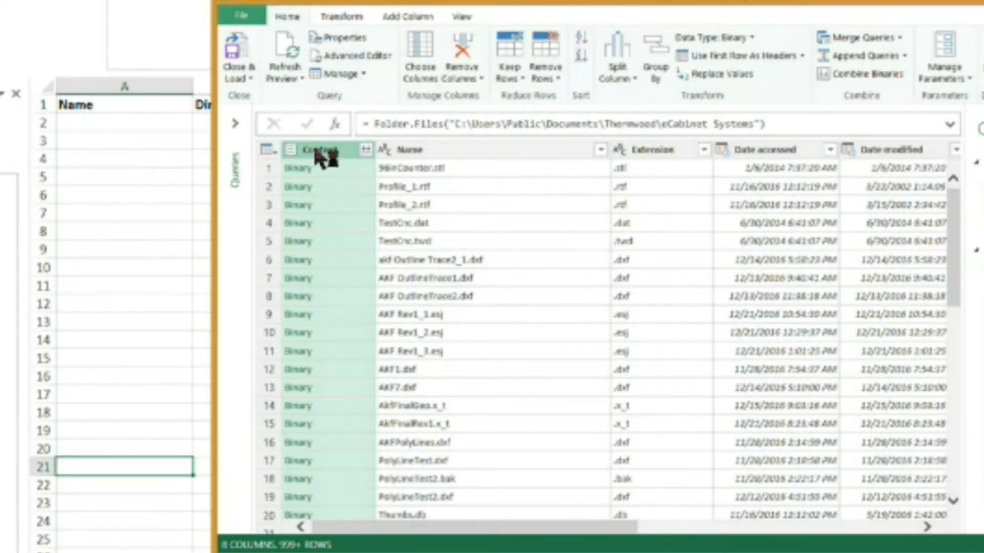
# - Remove the Content, Date accessed, Date modified, Date created and Attributes columns from the query
pyautogui.press('Delete')
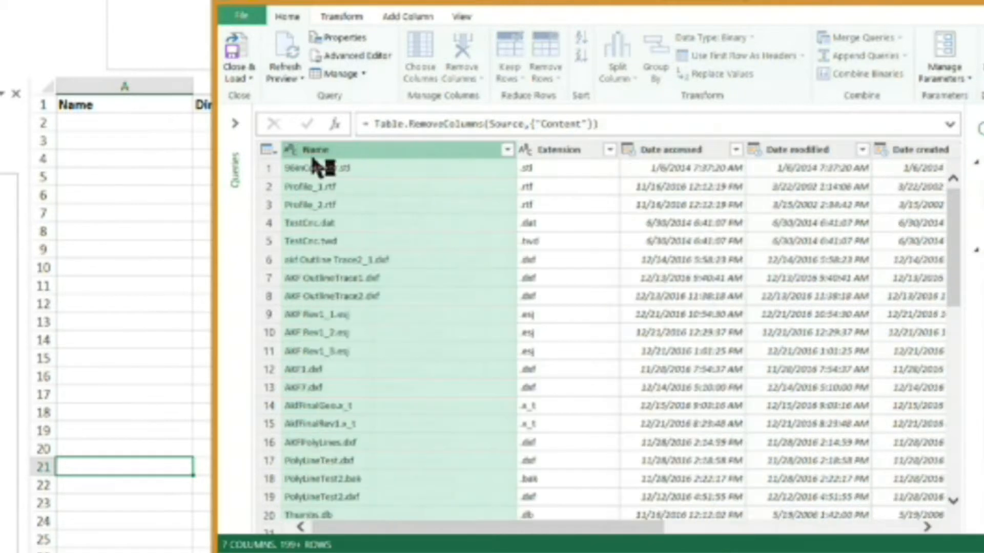
pyautogui.click(553, 150)
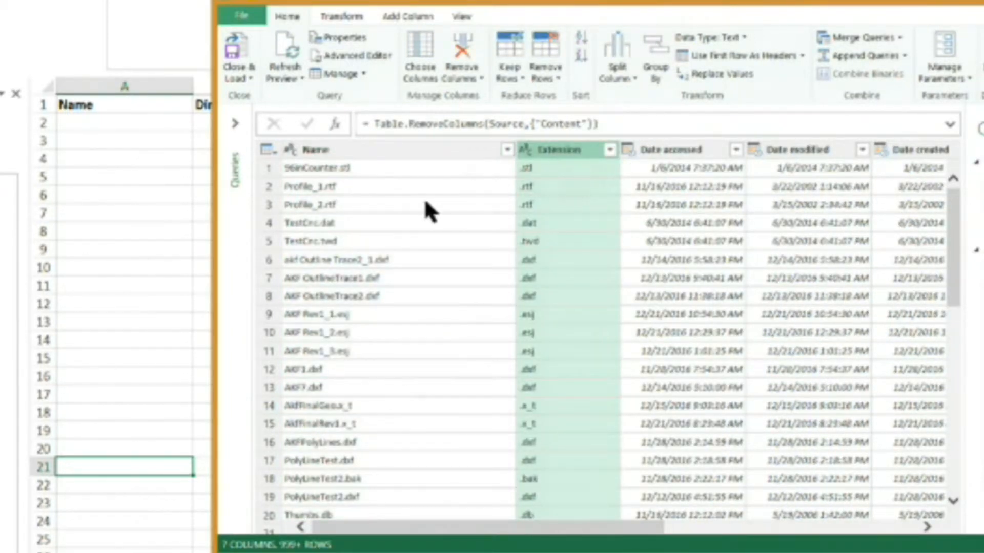
pyautogui.click(658, 151)
pyautogui.press('Delete')
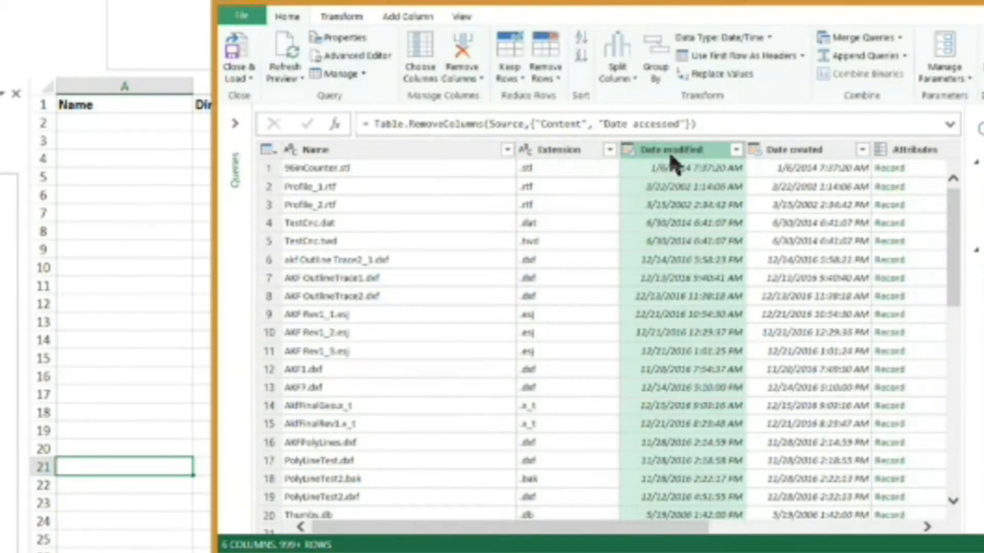
pyautogui.press('Delete')
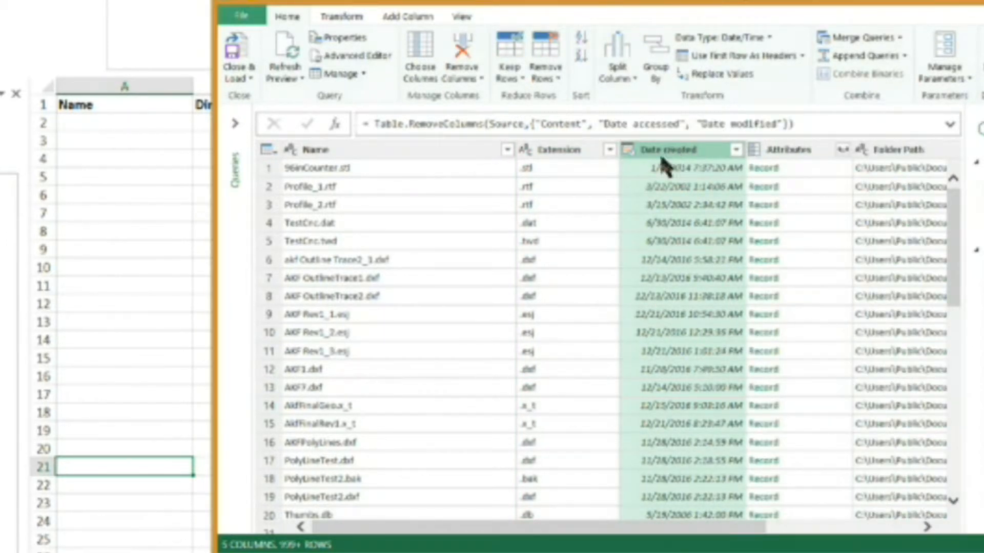
pyautogui.press('Delete')
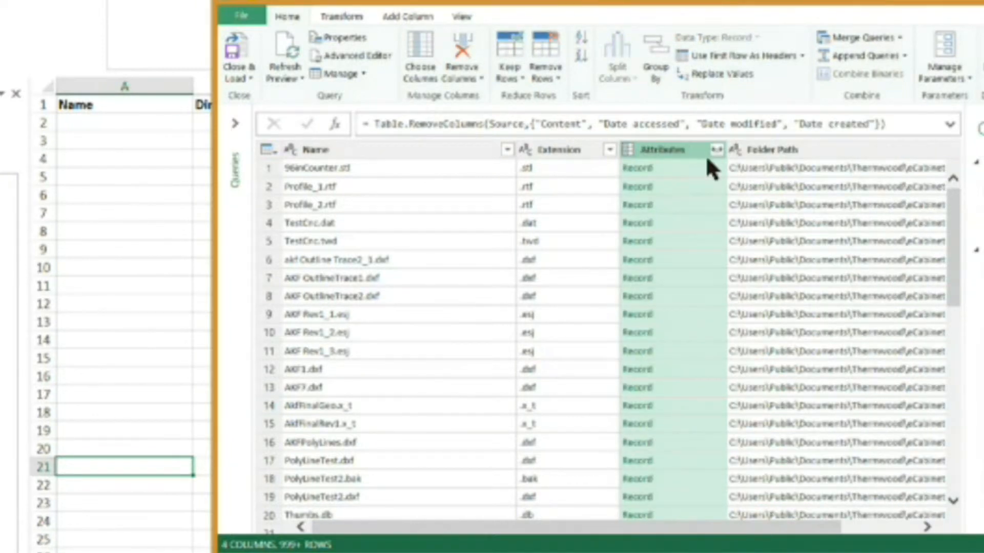
pyautogui.press('Delete')
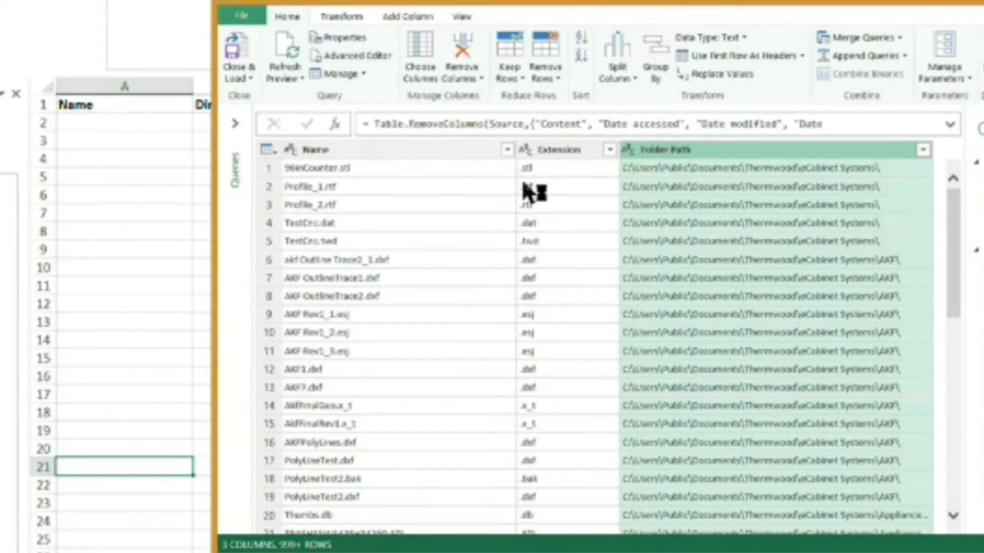
# - Filter the Extension column to keep only .esa and .hsf files
pyautogui.click(610, 150)
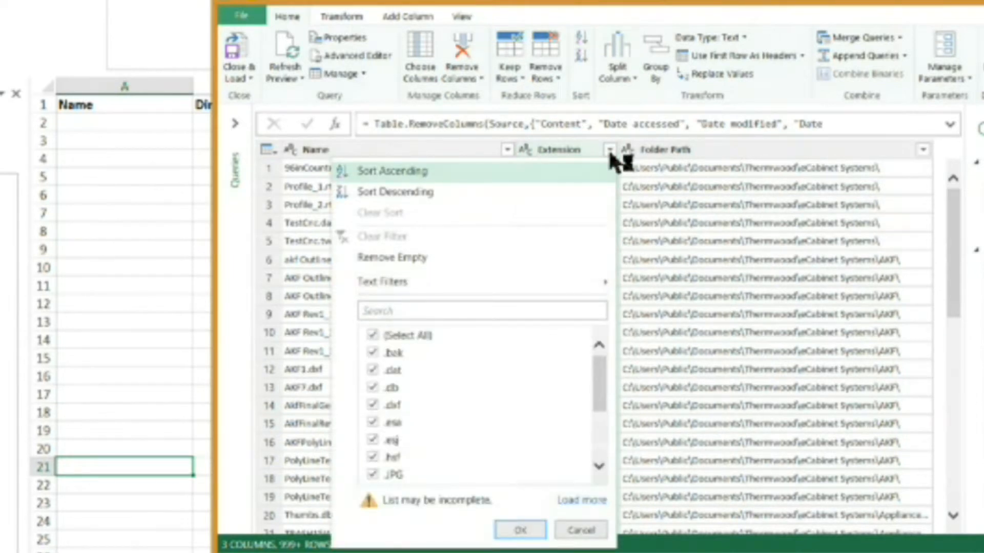
pyautogui.click(374, 338)
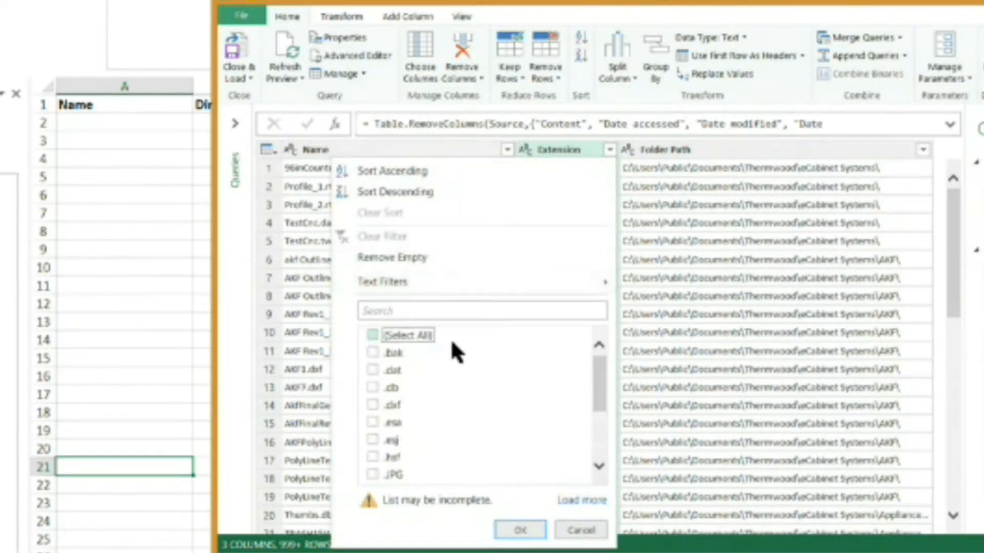
pyautogui.click(373, 423)
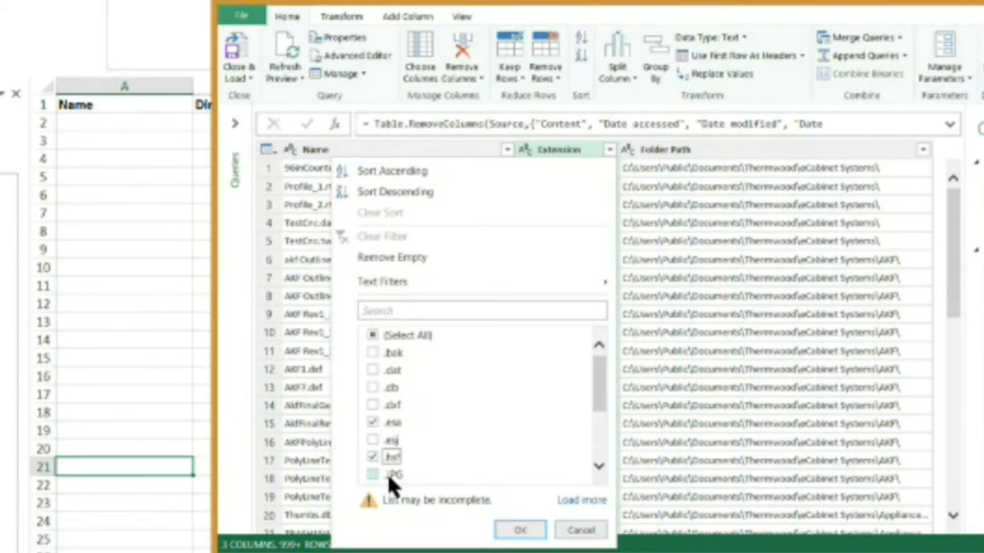
pyautogui.click(520, 531)
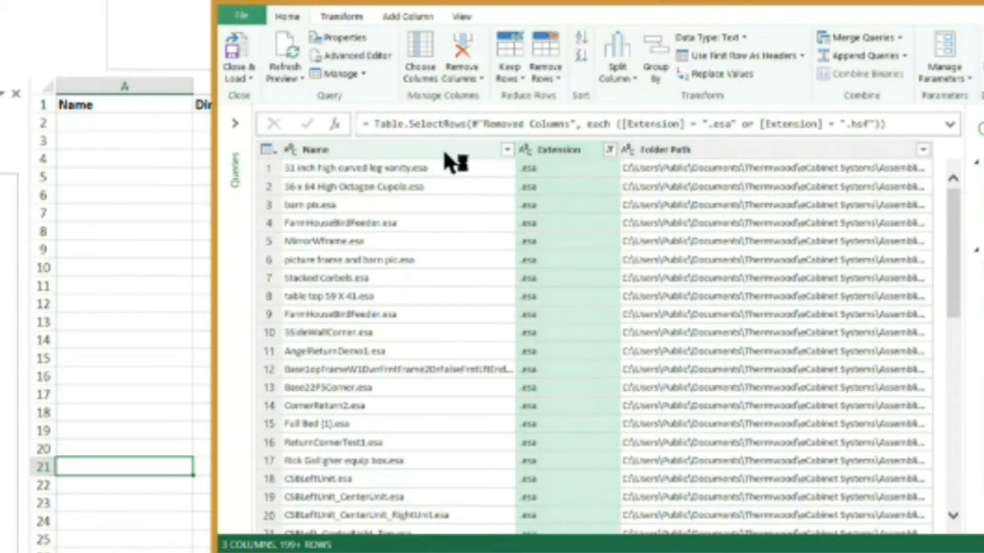
# - Replace .esa and .hsf with nothing in the Name column, and remove the Extension column
pyautogui.click(388, 150)
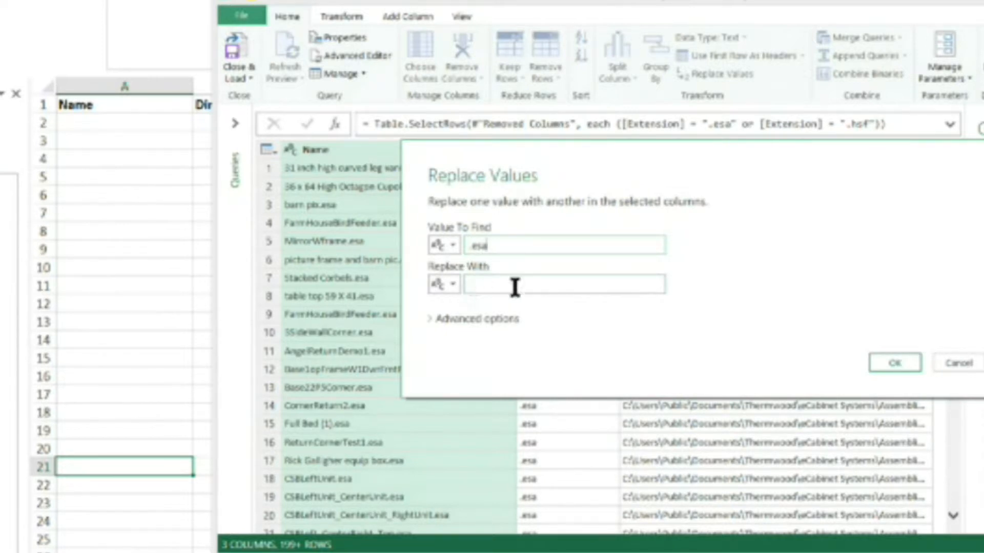
pyautogui.click(895, 362)
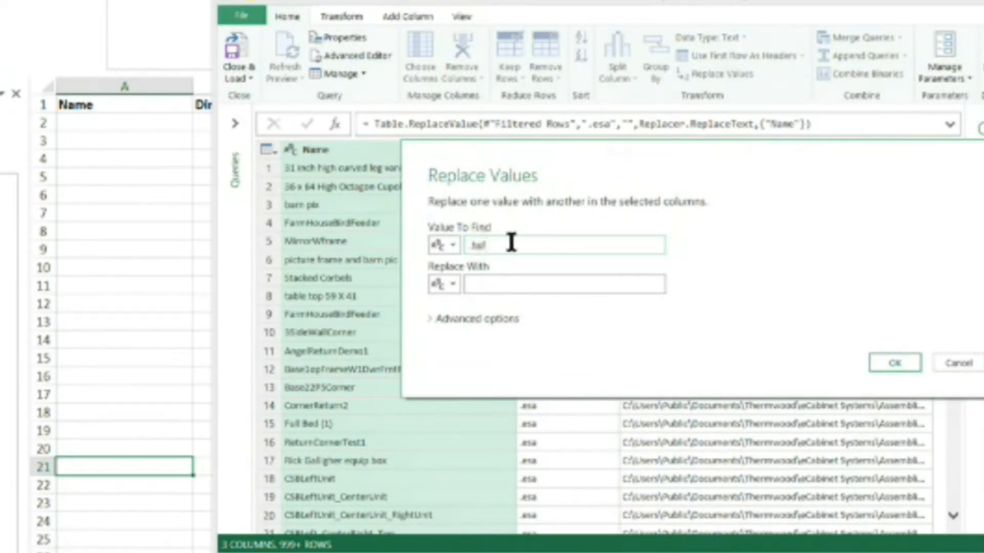
pyautogui.click(893, 362)
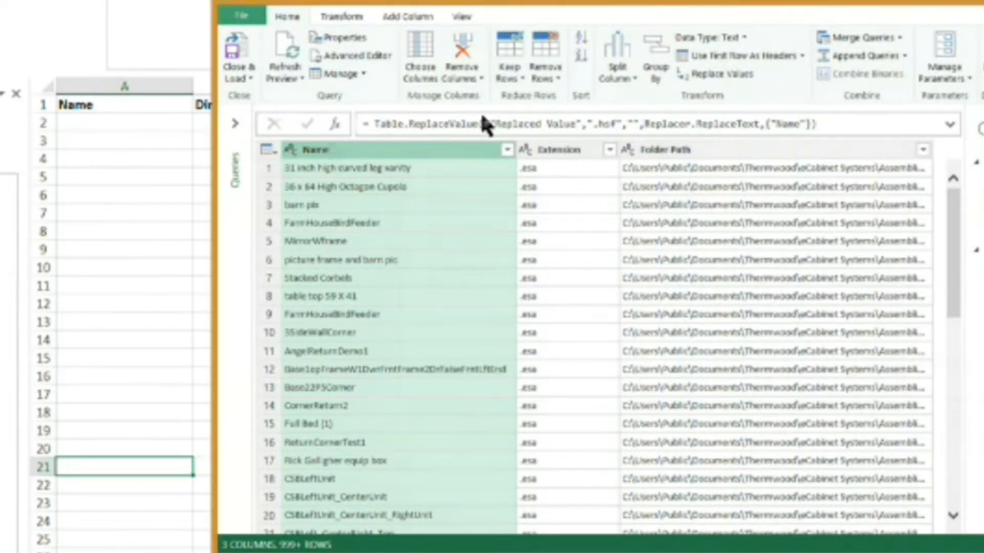
pyautogui.click(548, 162)
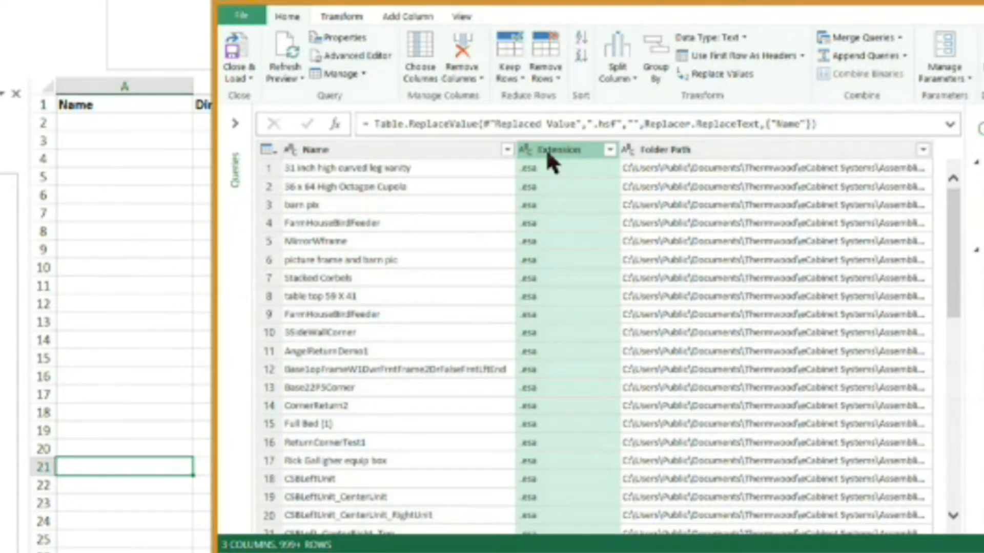
pyautogui.press('Delete')
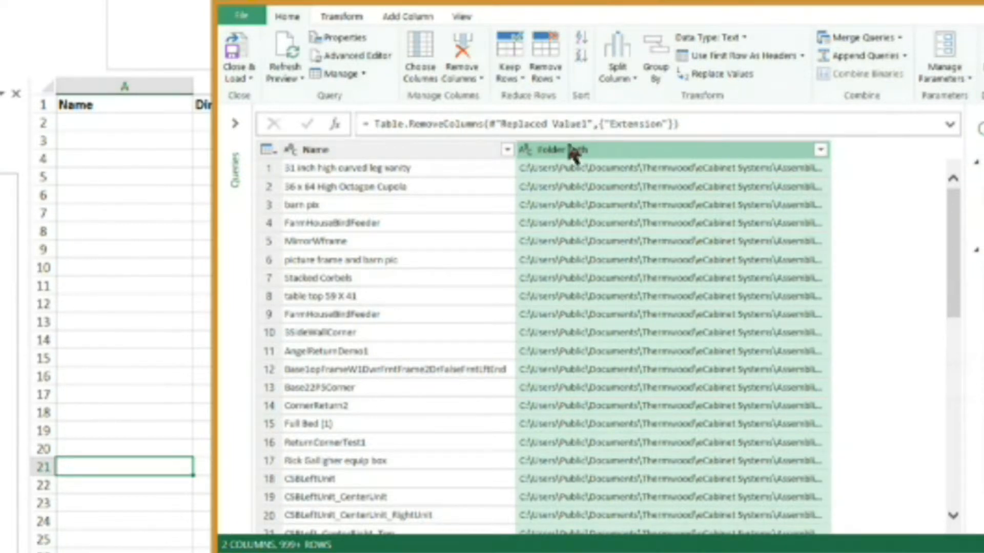
# - Copy the base path C:\Users\Public\Documents\Thermwood\eCabinet Systems\ from the Folder Path value in the first row
pyautogui.click(533, 168)
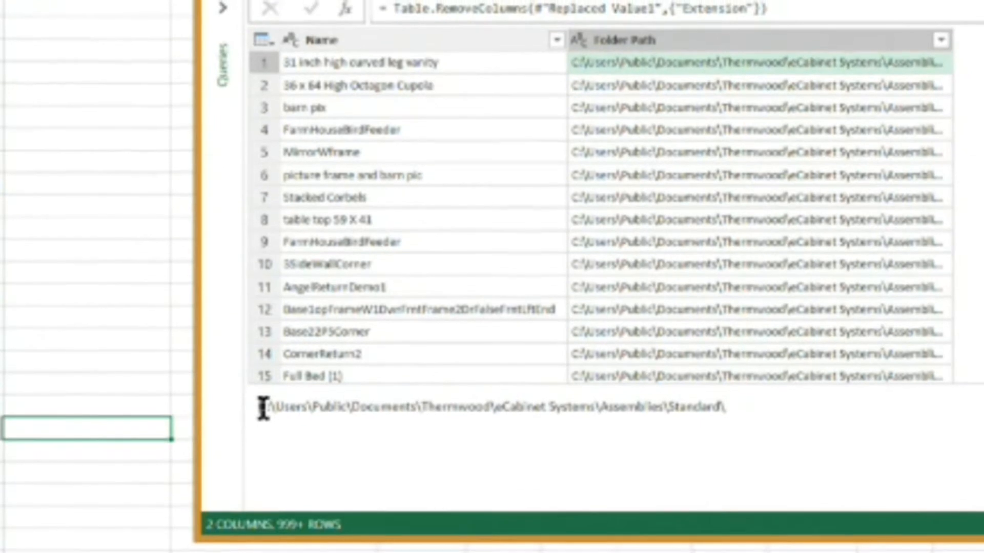
pyautogui.moveTo(263, 408); pyautogui.dragTo(608, 501)
pyautogui.hotkey('ctrl', 'c')
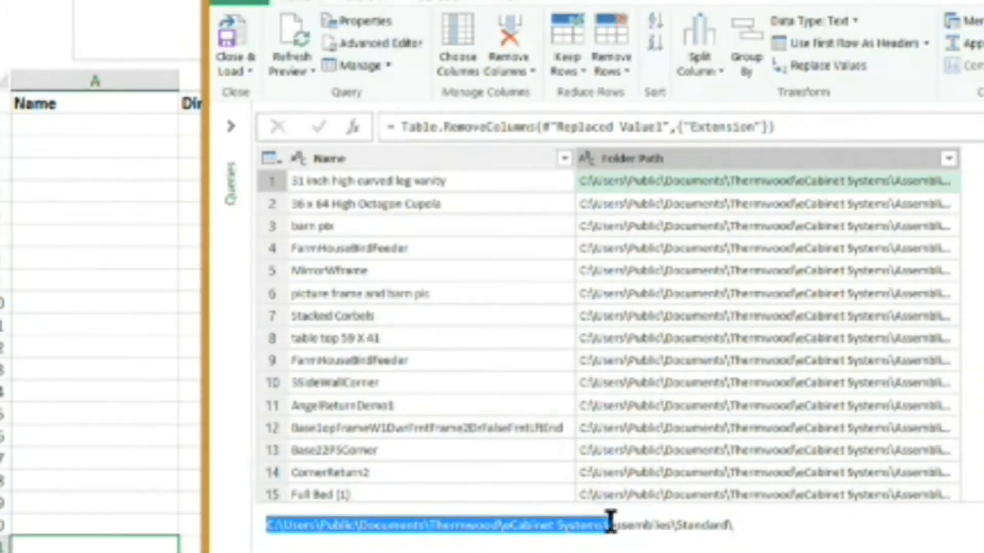
pyautogui.rightClick(549, 533)
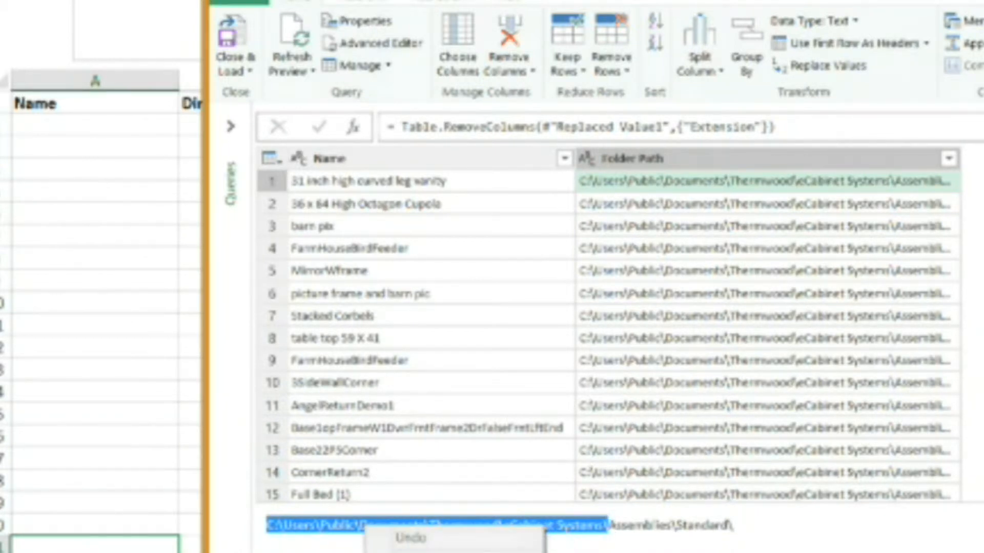
pyautogui.click(436, 552)
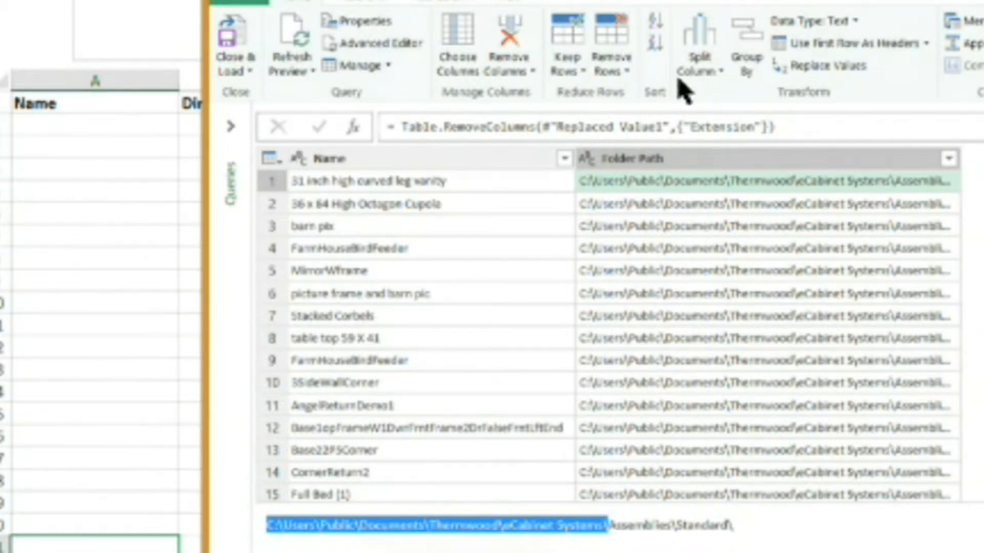
# - Replace the copied base path C:\Users\Public\Documents\Thermwood\eCabinet Systems\ with nothing throughout the Folder Path column
pyautogui.click(633, 164)
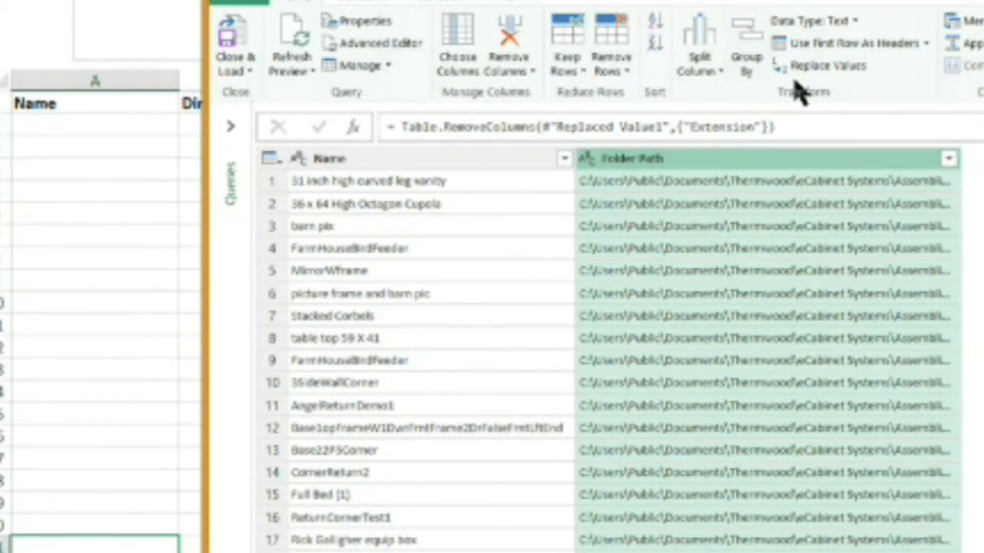
pyautogui.click(814, 69)
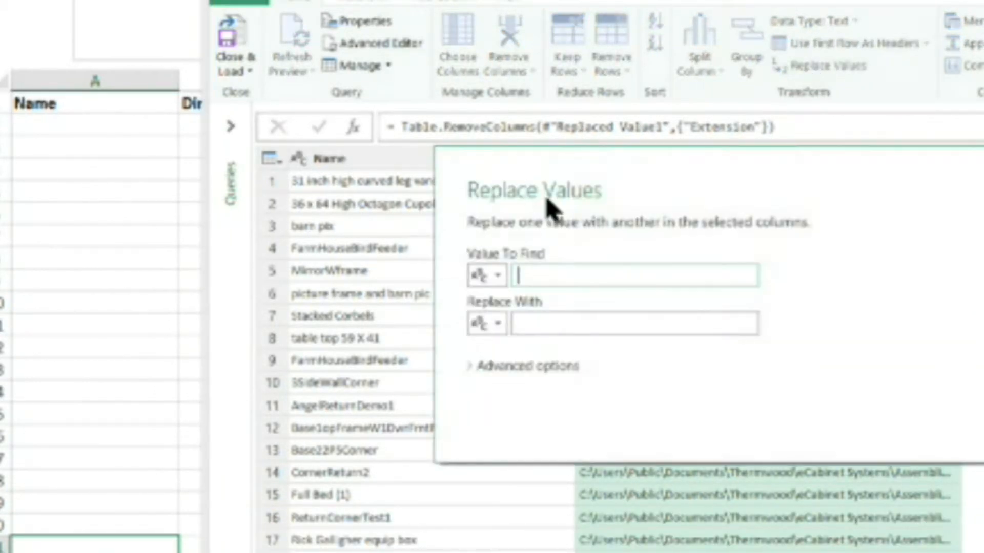
pyautogui.click(523, 277)
pyautogui.rightClick(520, 277)
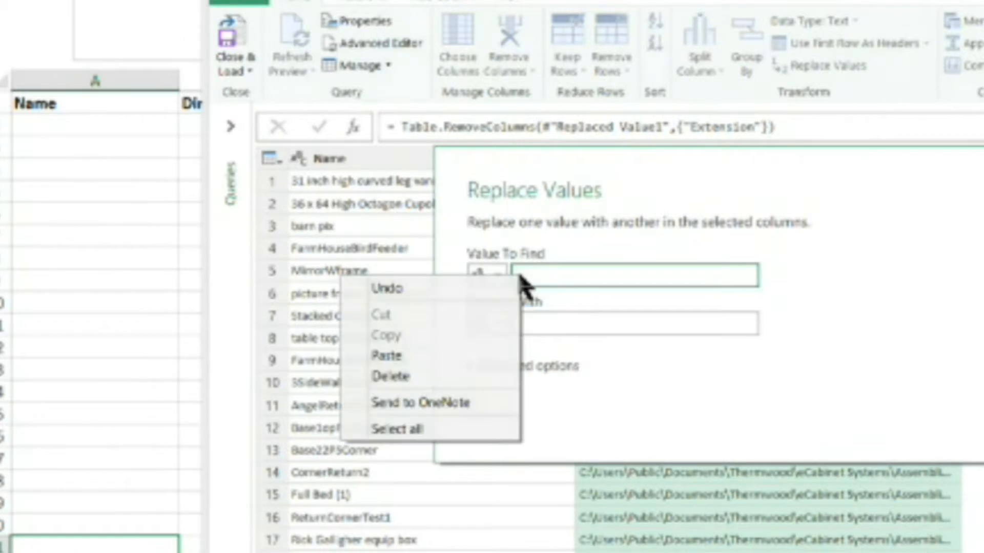
pyautogui.click(394, 359)
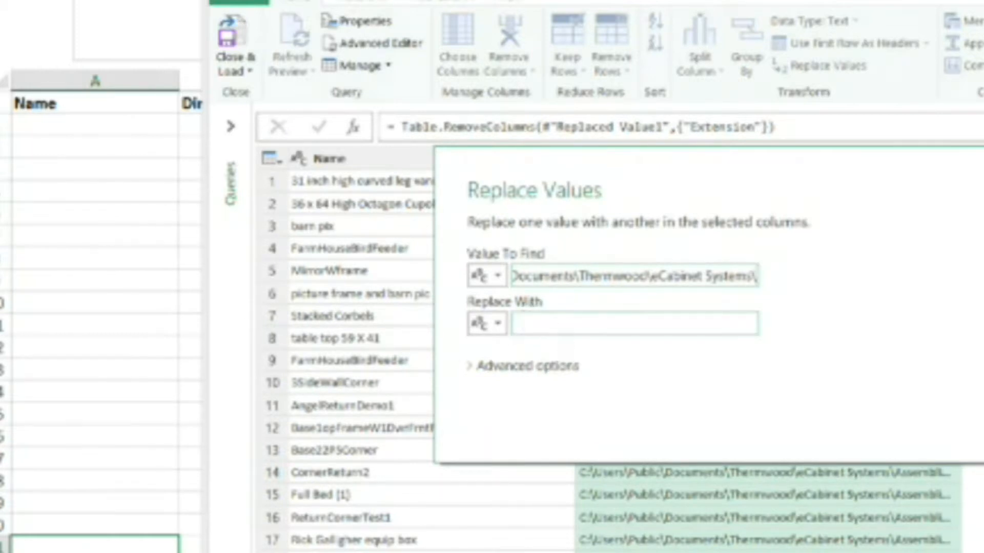
pyautogui.press('Return')
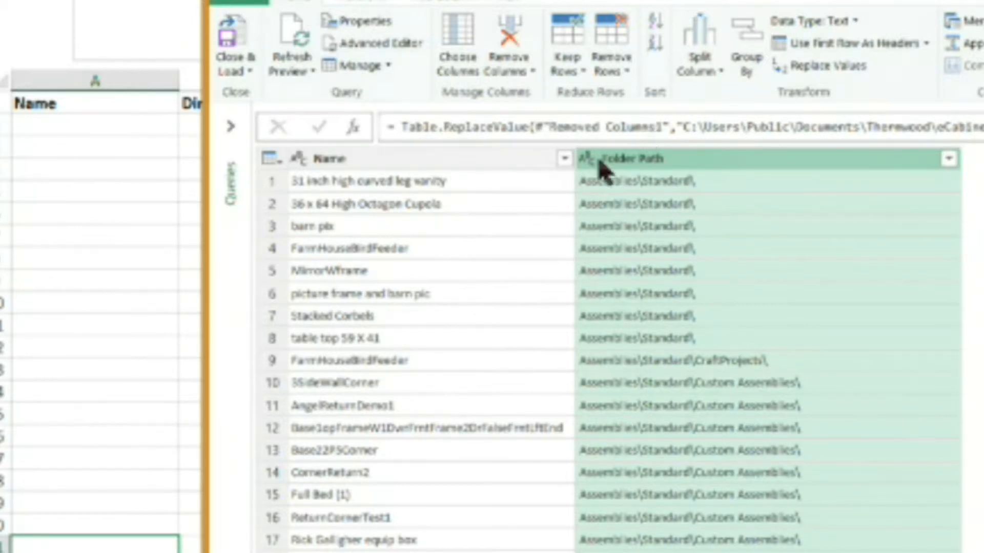
# - Split the Folder Path column at the left-most occurrence of the custom delimiter \
pyautogui.click(706, 41)
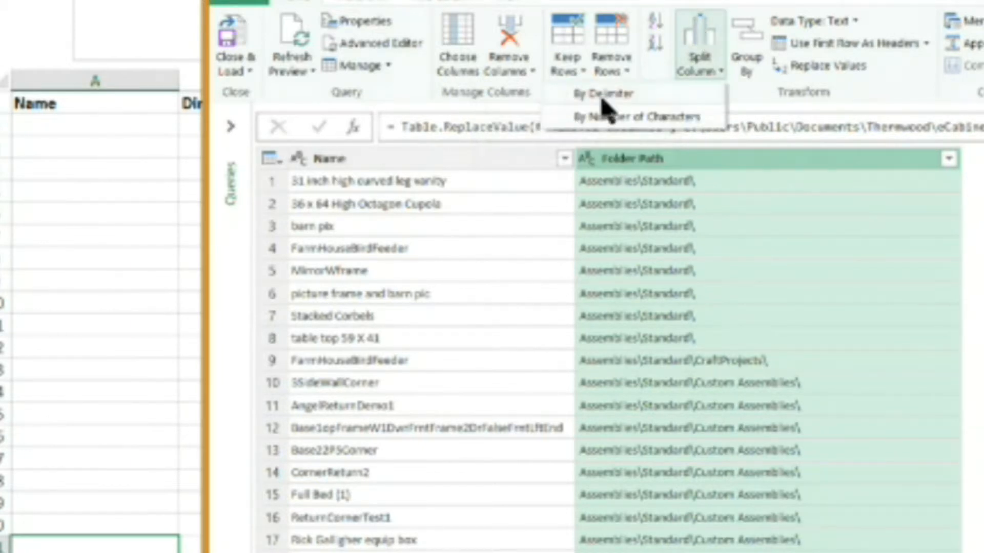
pyautogui.click(603, 95)
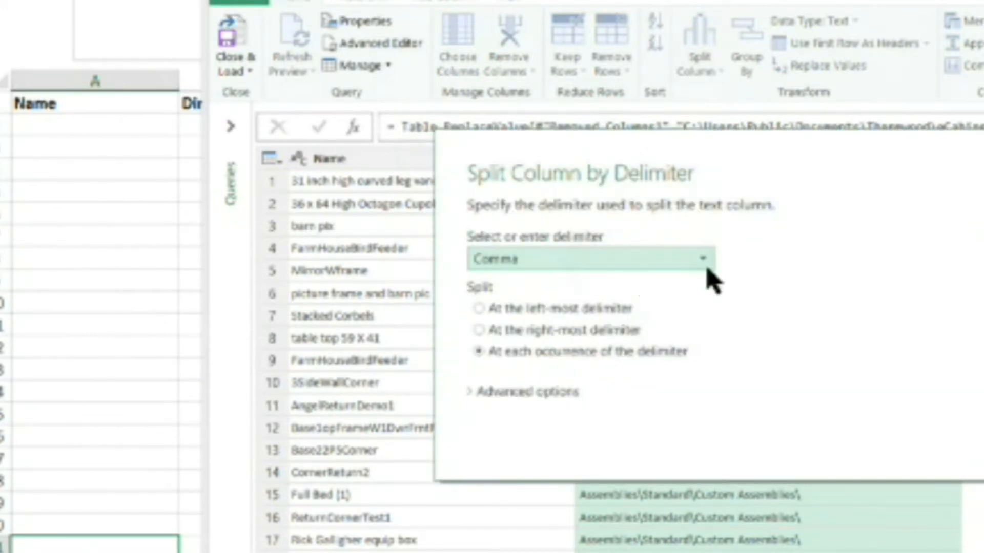
pyautogui.click(703, 260)
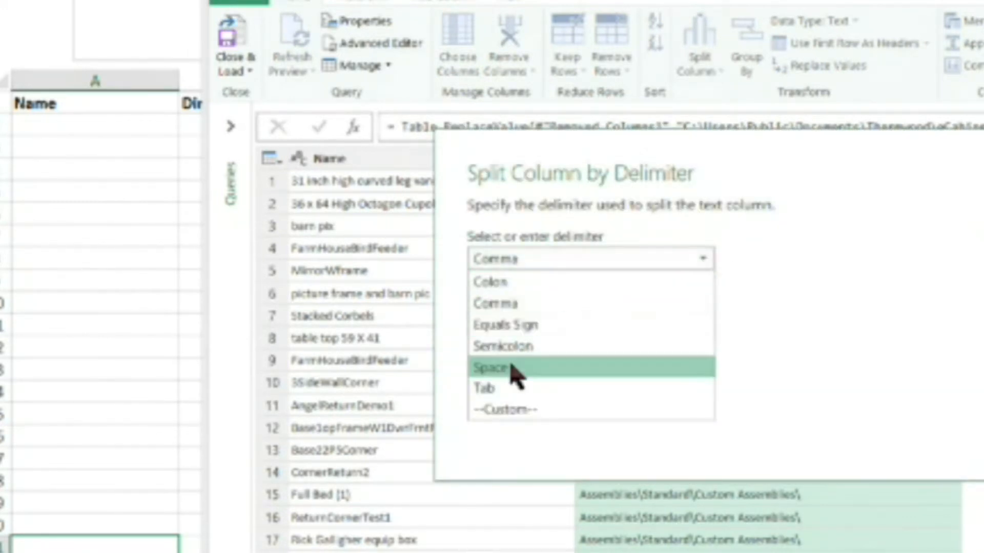
pyautogui.click(518, 418)
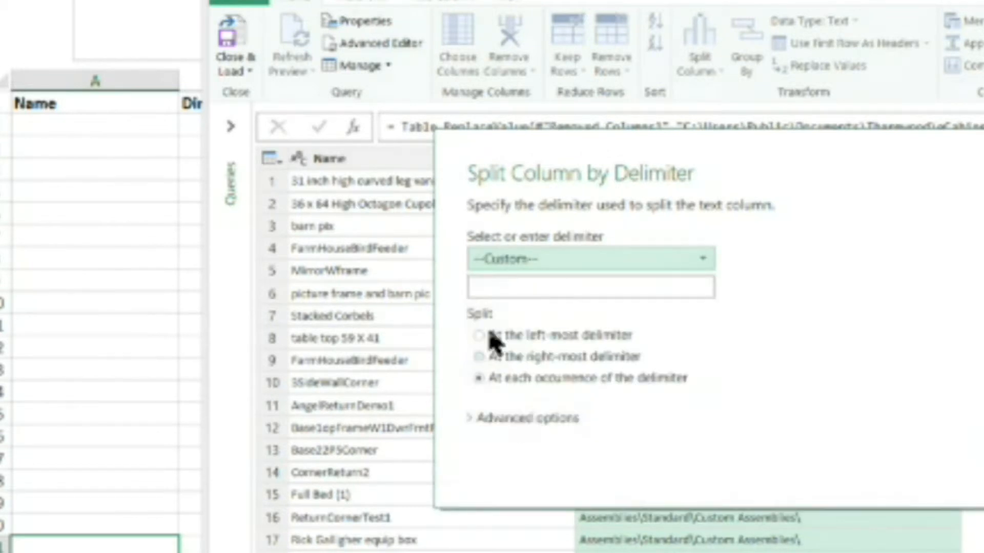
pyautogui.click(496, 286)
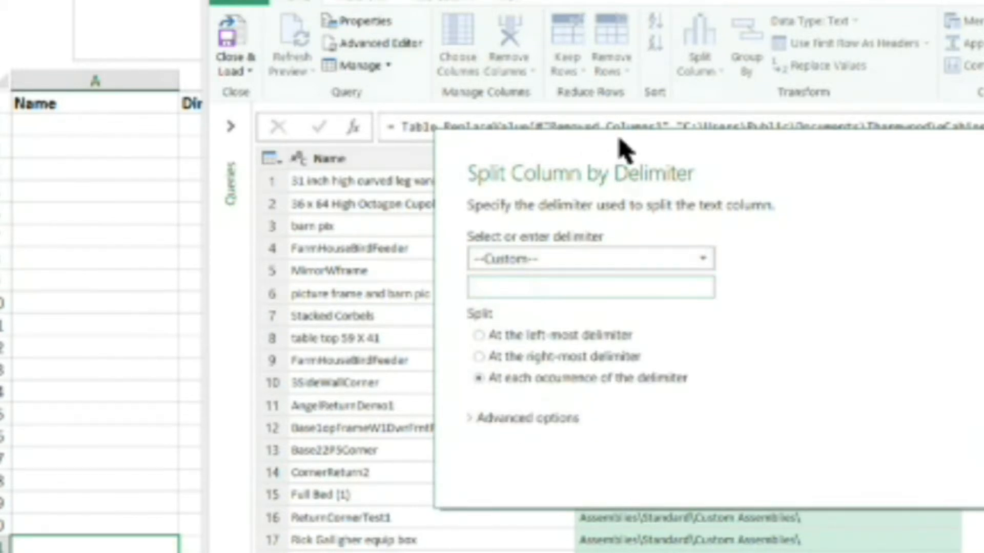
pyautogui.moveTo(618, 148); pyautogui.dragTo(692, 352)
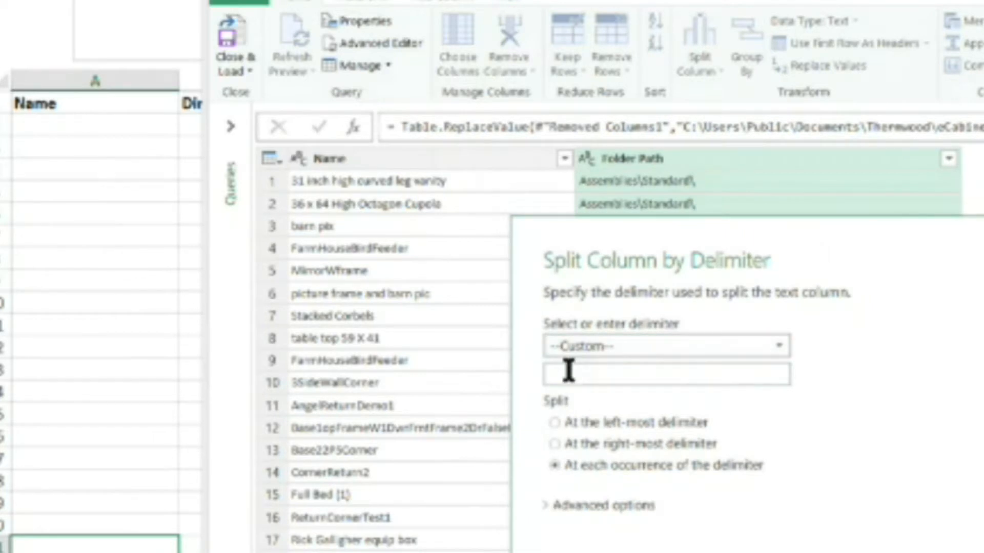
pyautogui.click(563, 378)
pyautogui.click(555, 423)
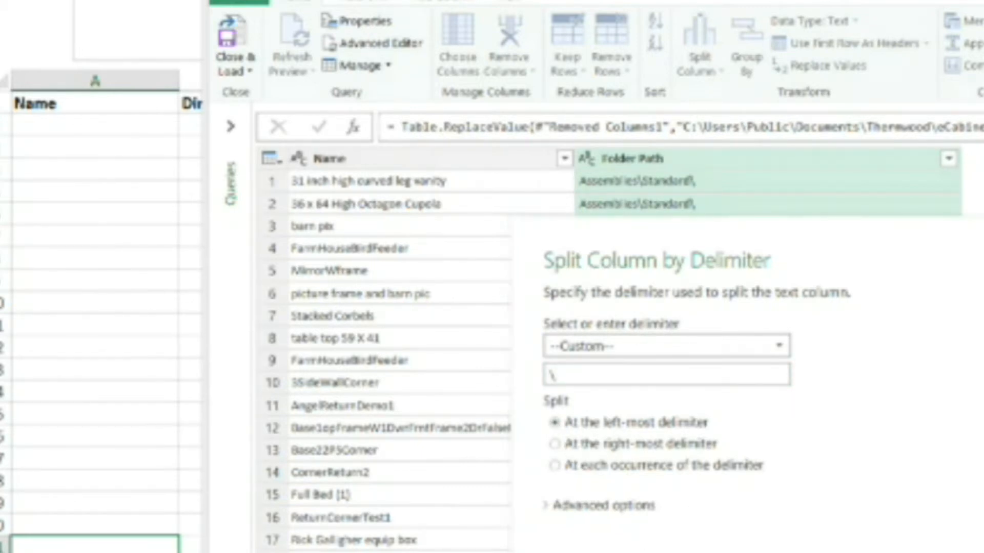
pyautogui.click(978, 548)
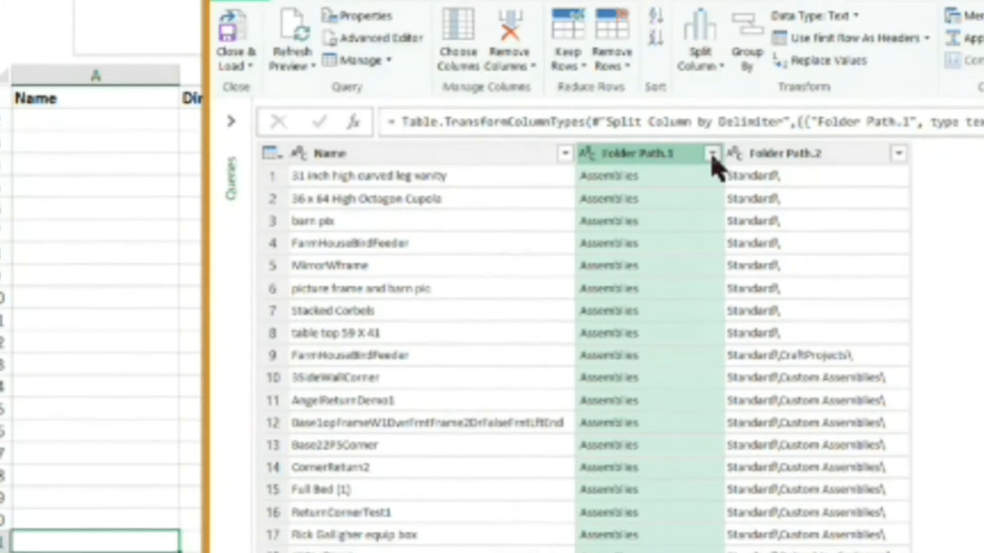
# - Select only Assemblies and cabinets in the Folder Path.1 filter, and load the complete list of its values
pyautogui.click(712, 160)
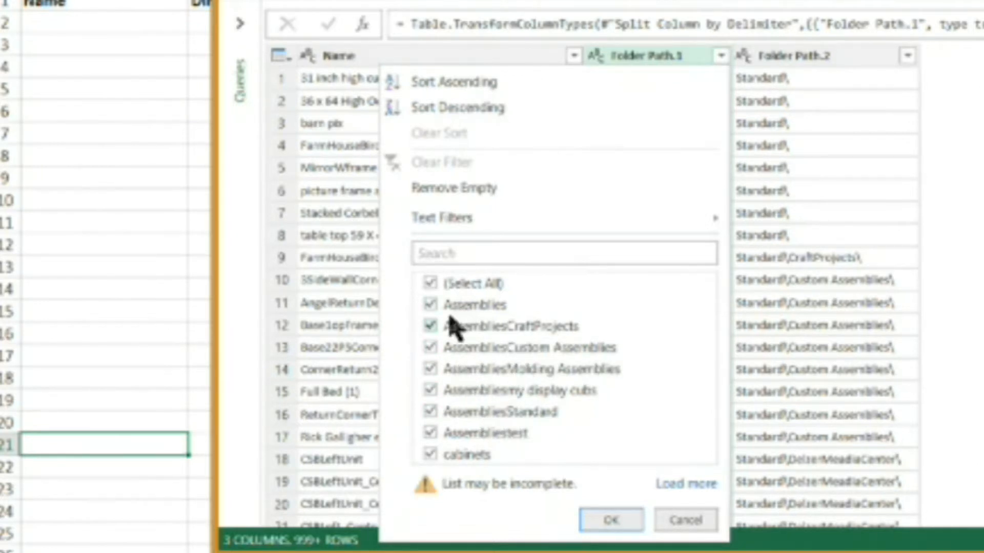
pyautogui.click(430, 283)
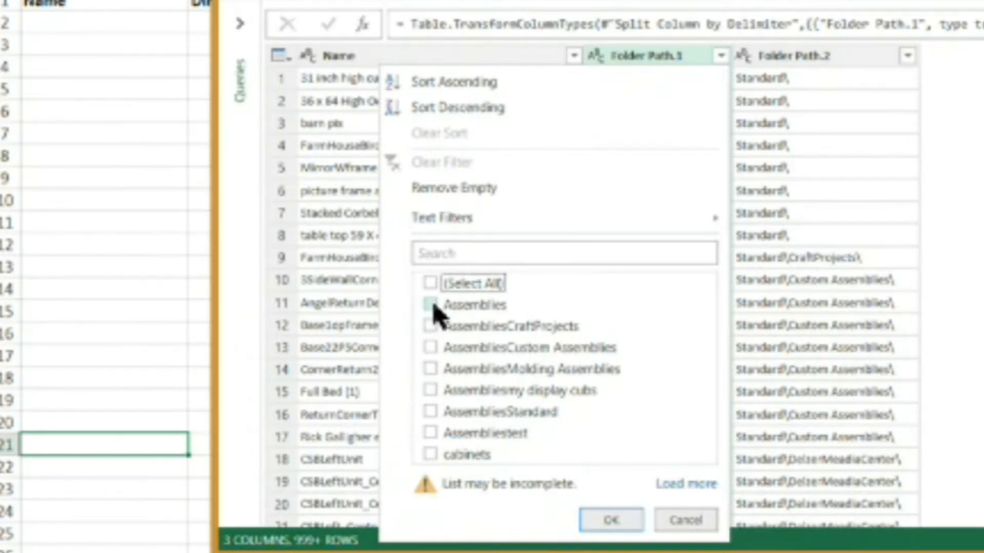
pyautogui.click(430, 284)
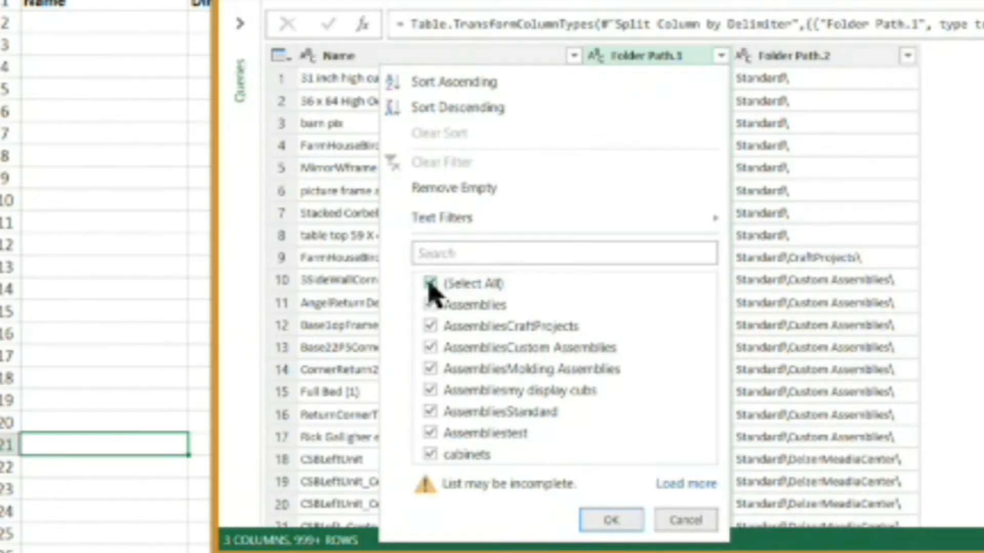
pyautogui.click(431, 284)
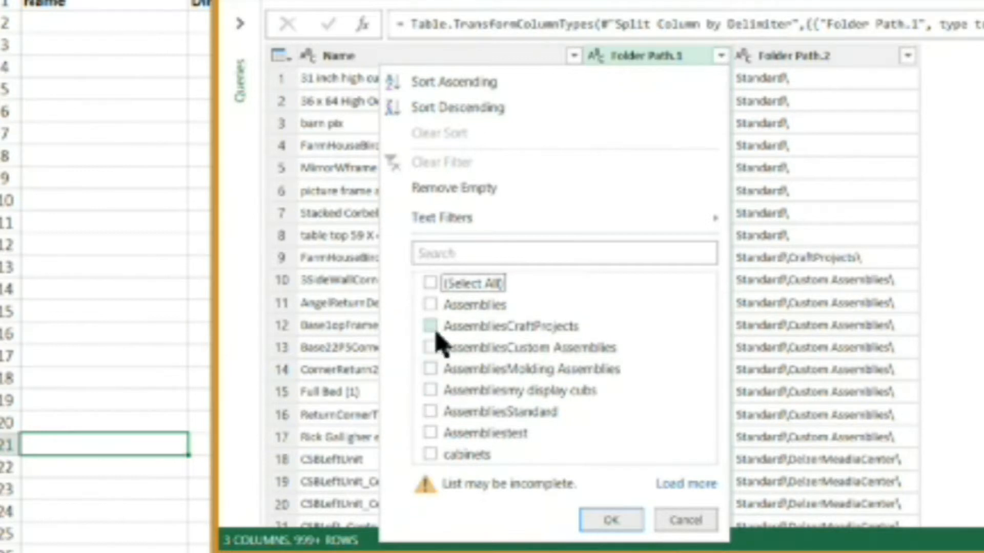
pyautogui.click(431, 305)
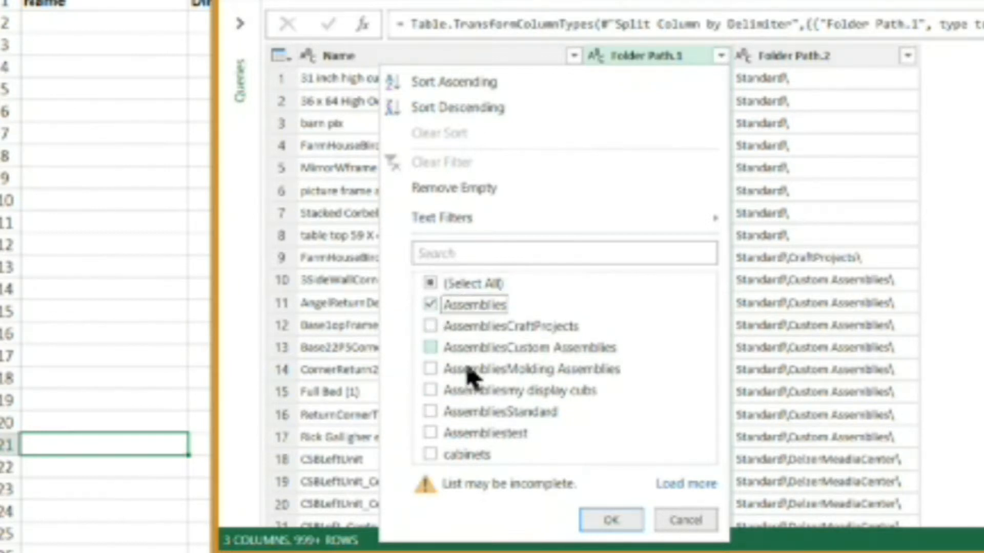
pyautogui.click(430, 454)
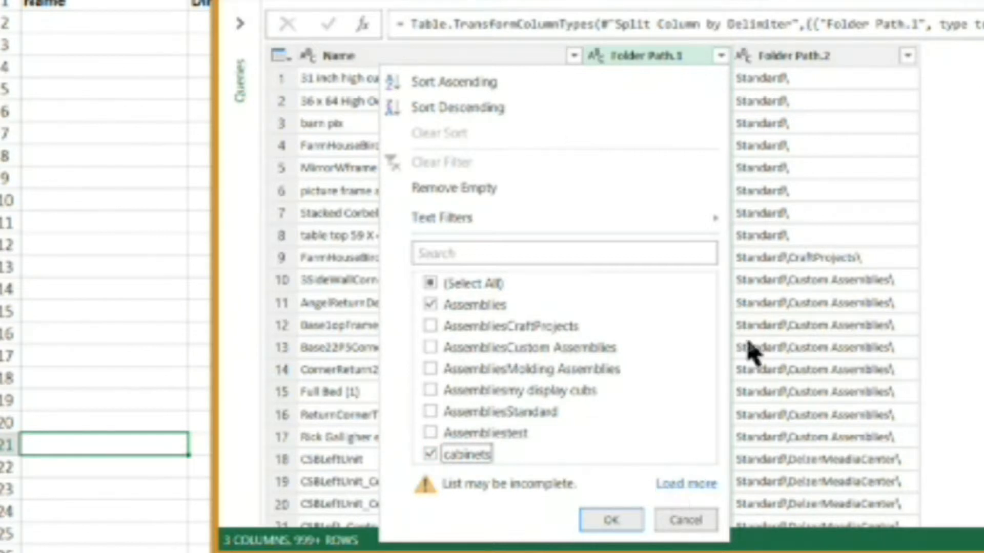
pyautogui.click(685, 484)
# - Deselect all values in the fully loaded Folder Path.1 filter list and select Assemblies and cabinets again
pyautogui.click(431, 283)
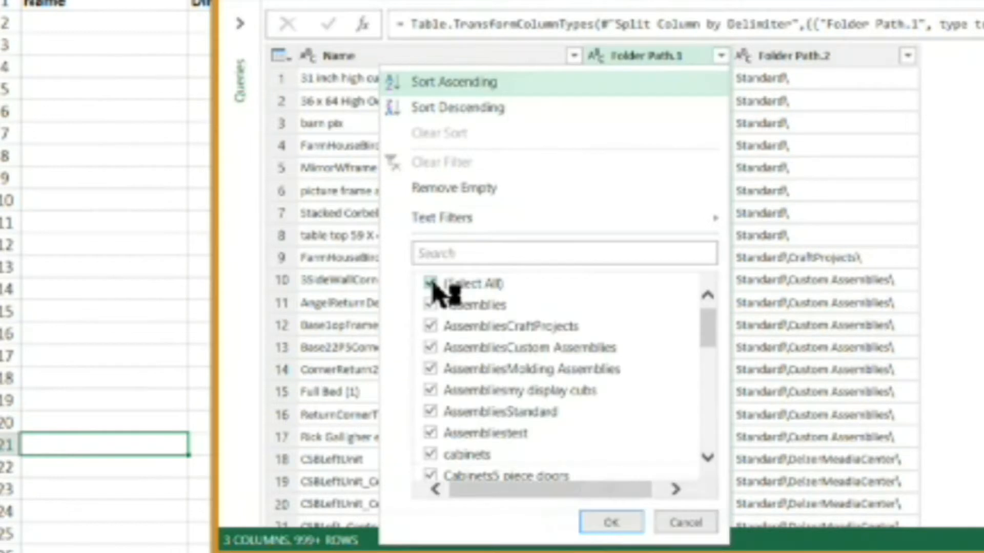
pyautogui.click(443, 286)
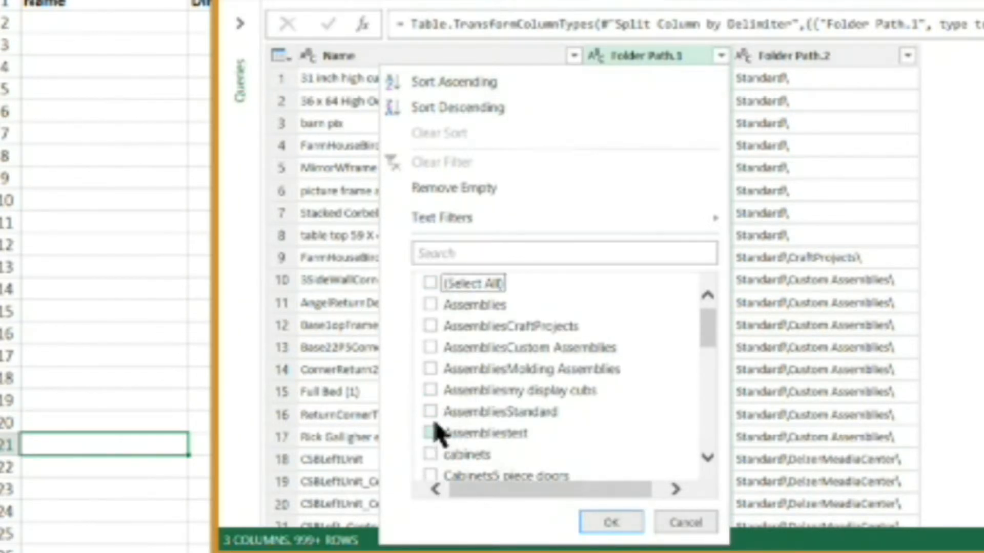
pyautogui.click(431, 306)
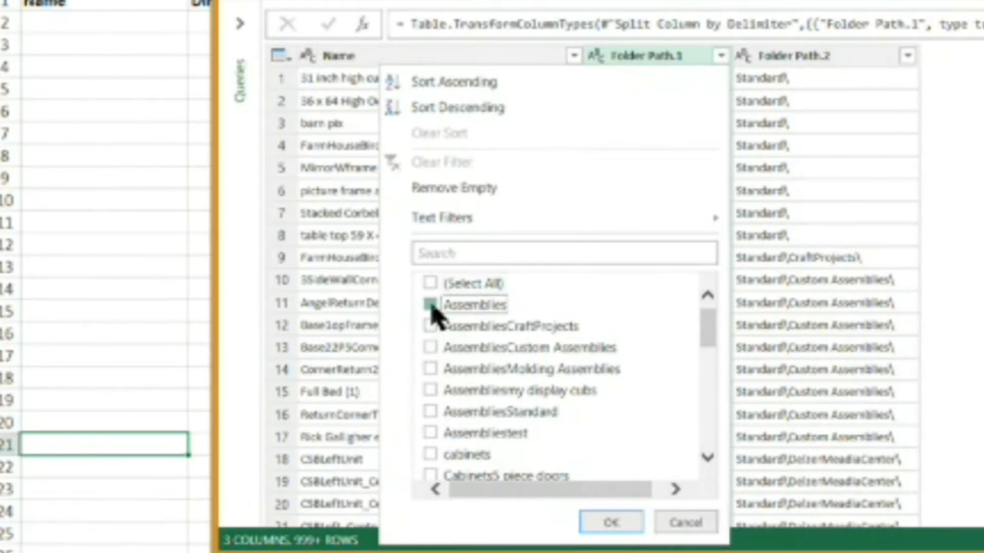
pyautogui.click(431, 456)
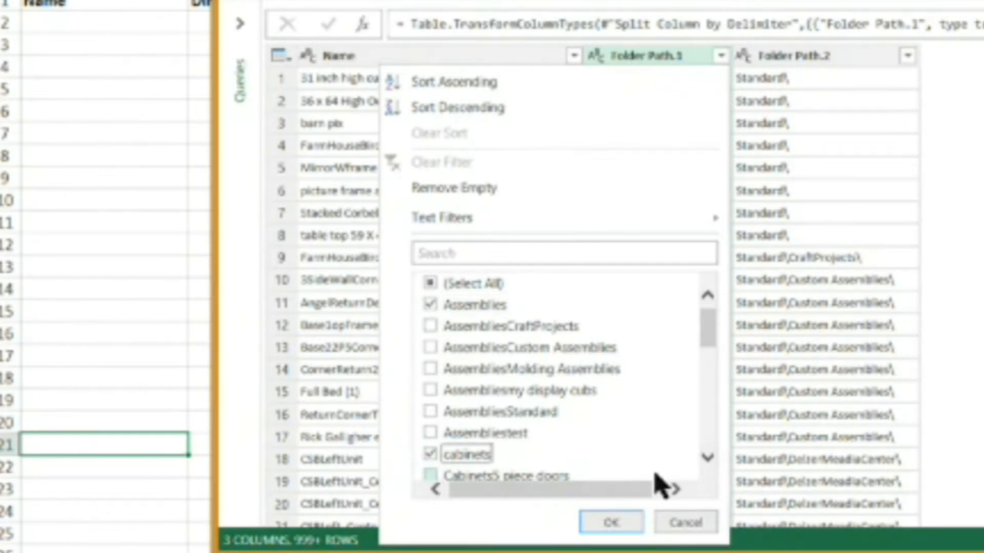
# - Add Doors, Drawer Boxes and drawers to the Folder Path.1 filter selection, apply the filter and recheck its list
pyautogui.click(707, 459)
pyautogui.click(707, 459)
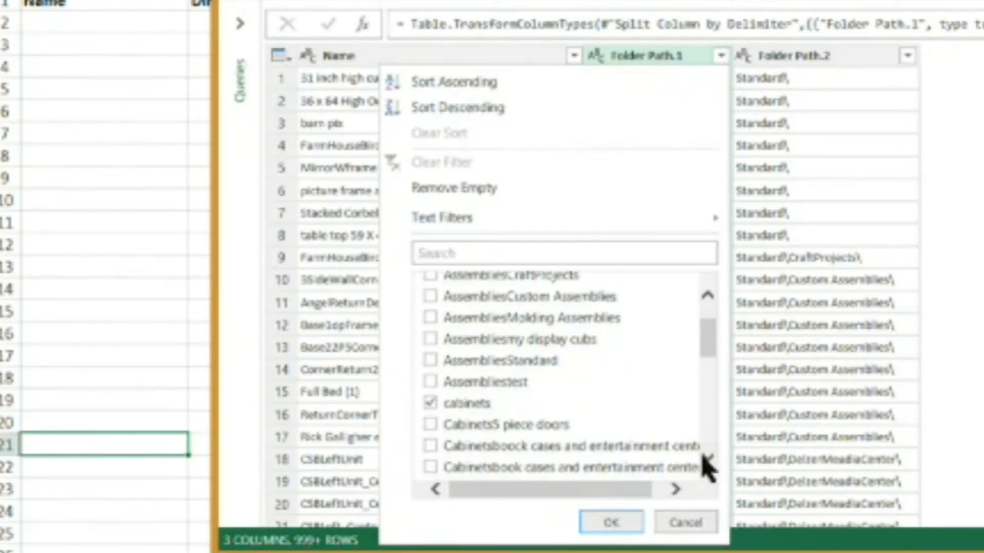
pyautogui.click(707, 459)
pyautogui.click(707, 459)
pyautogui.click(707, 460)
pyautogui.click(707, 459)
pyautogui.click(707, 459)
pyautogui.click(707, 459)
pyautogui.click(707, 459)
pyautogui.click(707, 460)
pyautogui.click(707, 459)
pyautogui.click(707, 459)
pyautogui.click(707, 459)
pyautogui.click(707, 459)
pyautogui.click(707, 459)
pyautogui.click(707, 459)
pyautogui.click(707, 459)
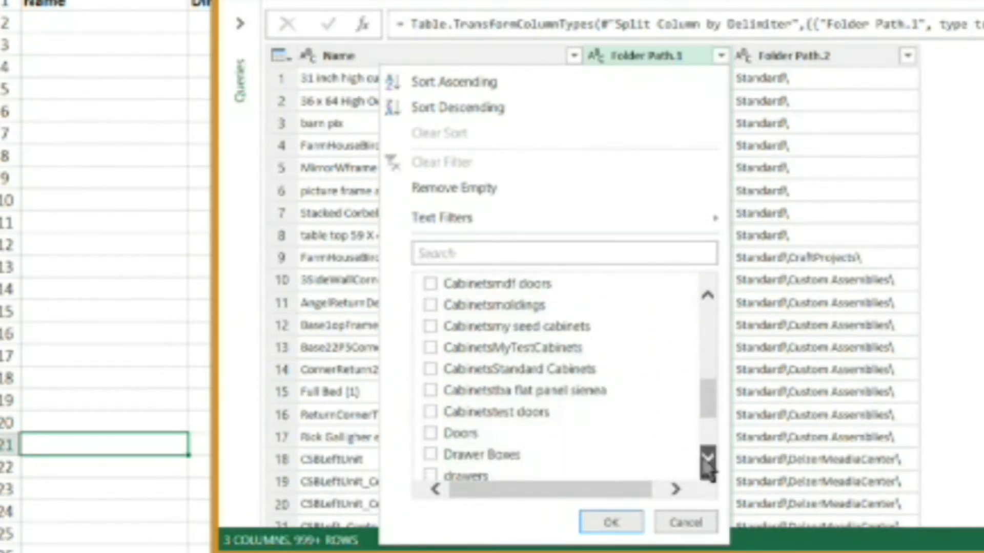
pyautogui.click(430, 433)
pyautogui.click(430, 454)
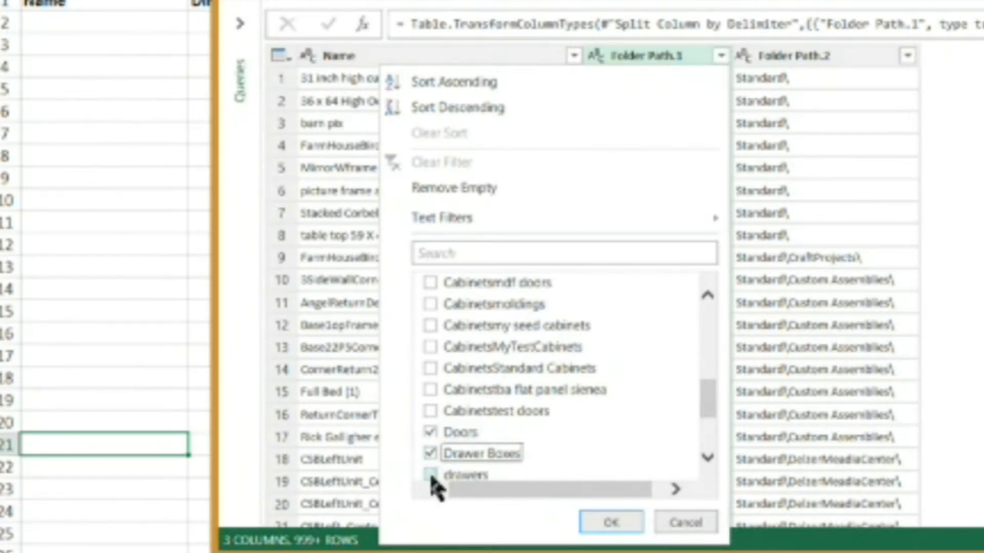
pyautogui.click(431, 475)
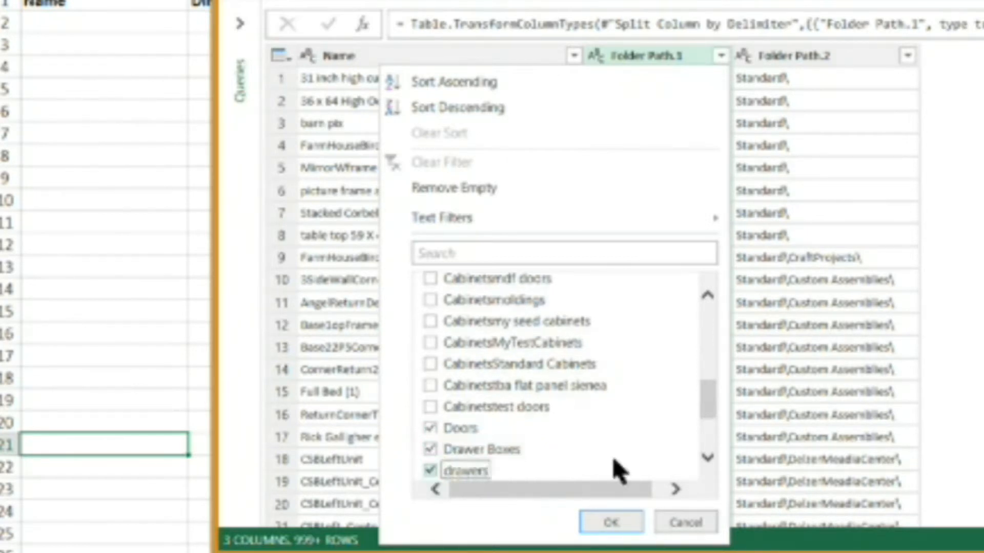
pyautogui.click(708, 457)
pyautogui.click(708, 458)
pyautogui.click(708, 458)
pyautogui.click(708, 458)
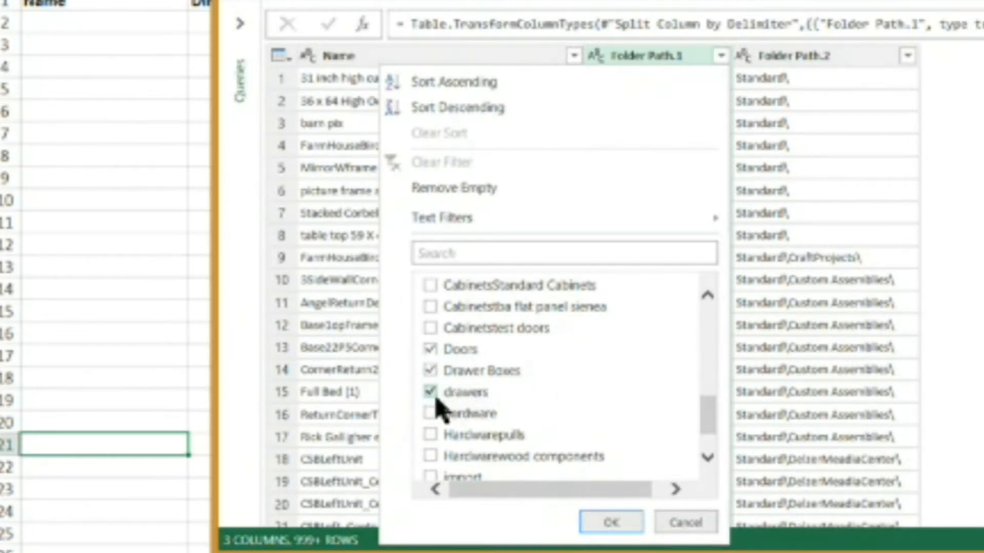
pyautogui.click(612, 523)
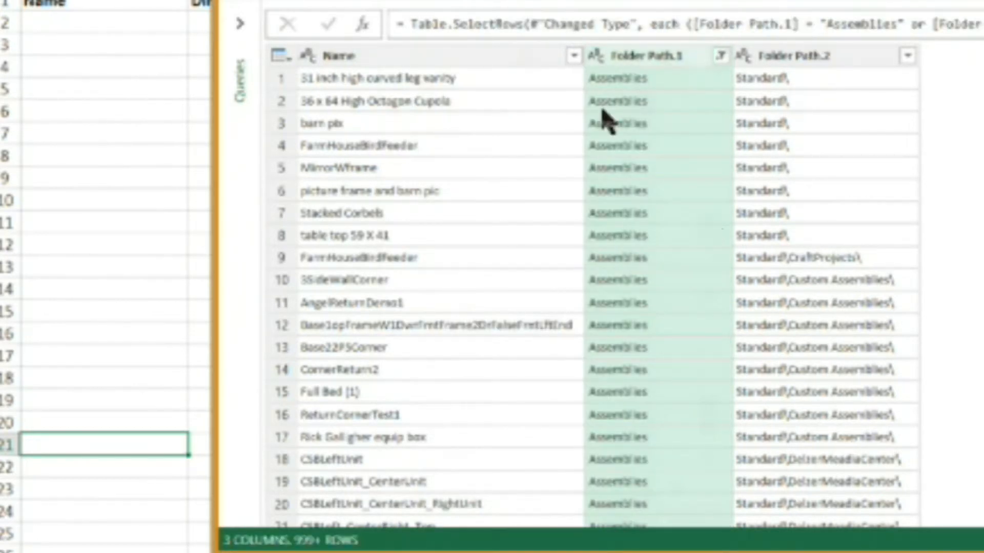
pyautogui.click(720, 56)
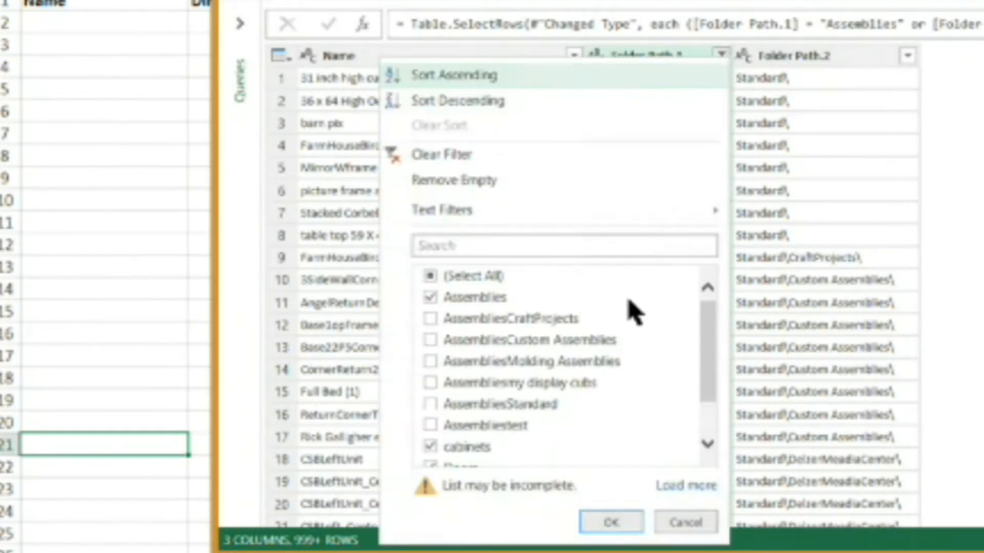
pyautogui.click(686, 522)
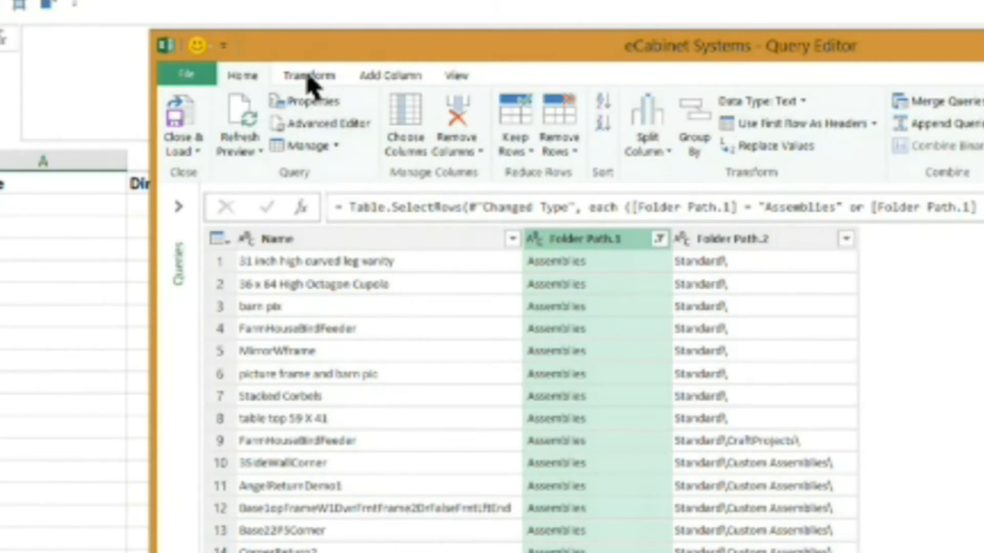
# - Convert the text in the Folder Path.1 column to lowercase
pyautogui.click(310, 77)
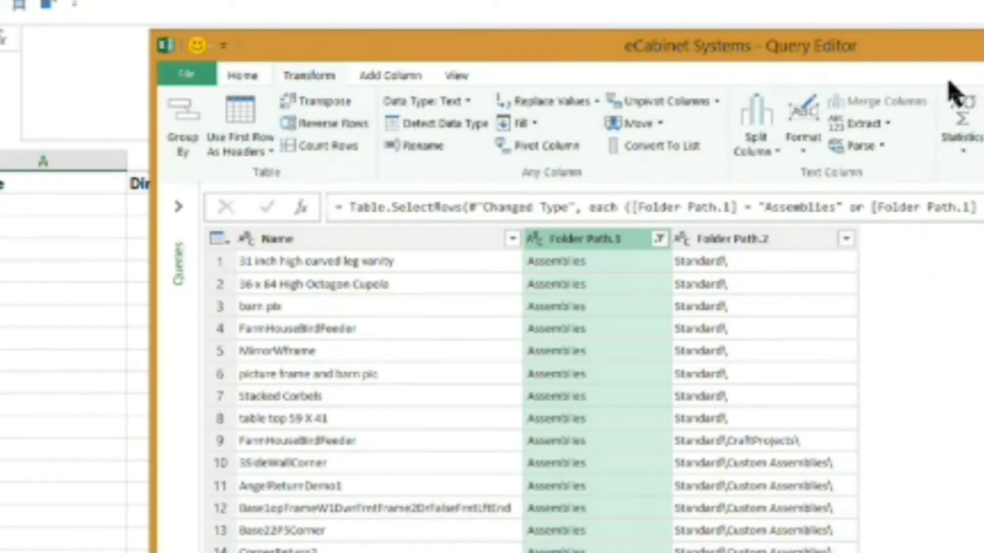
pyautogui.click(803, 153)
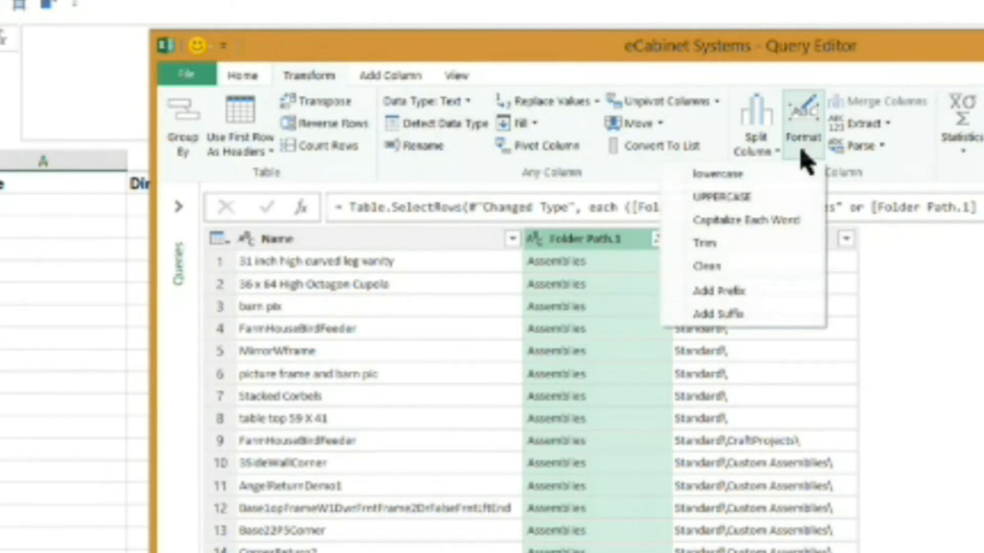
pyautogui.click(713, 175)
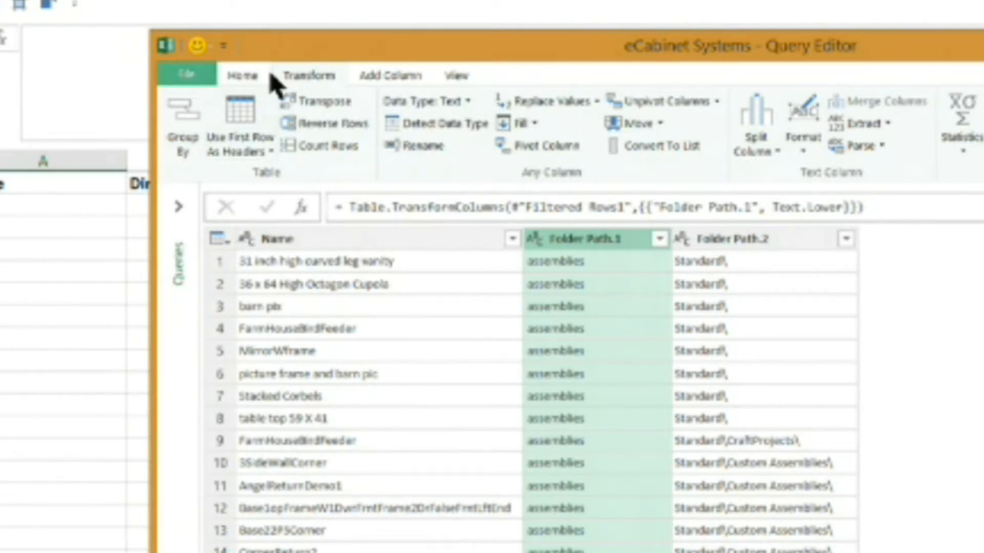
pyautogui.click(242, 77)
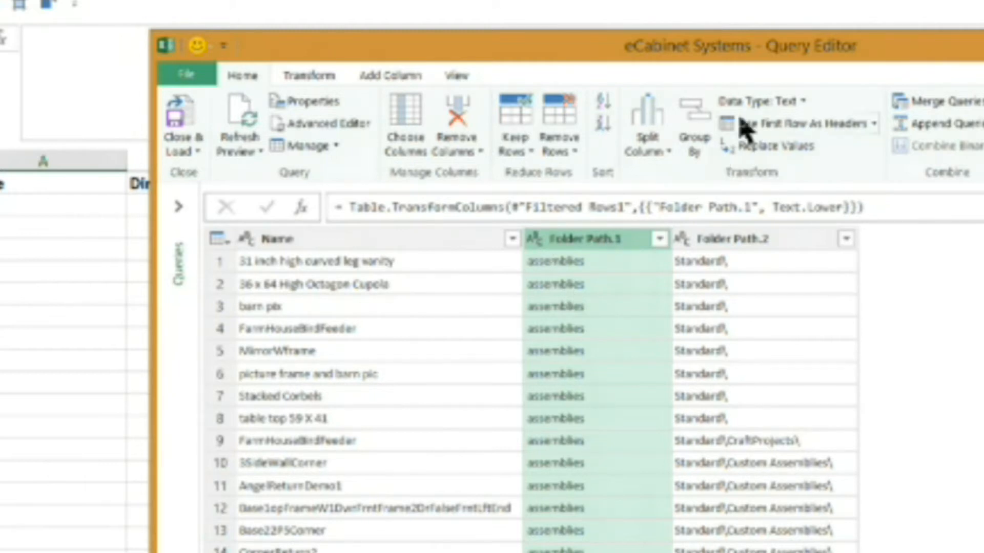
# - Replace the value assemblies with assembly in the Folder Path.1 column
pyautogui.click(772, 148)
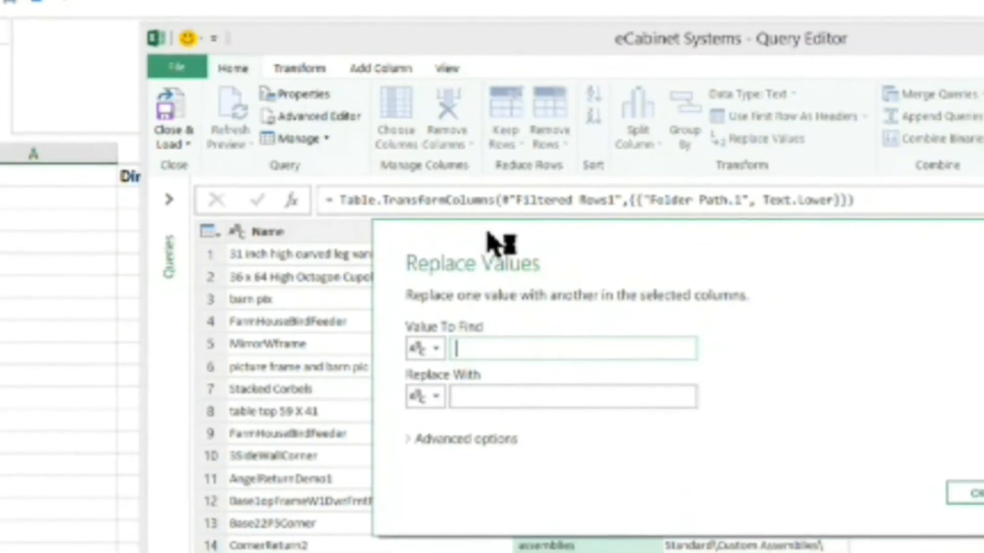
pyautogui.moveTo(494, 234); pyautogui.dragTo(490, 256)
pyautogui.click(474, 336)
pyautogui.write('assemblies')
pyautogui.press('Tab')
pyautogui.write('assembly')
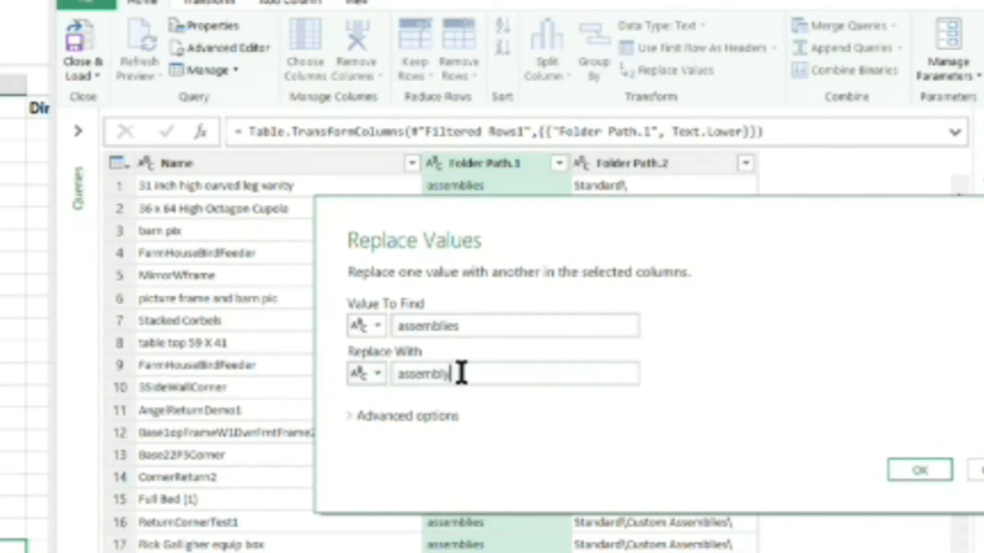
pyautogui.click(921, 471)
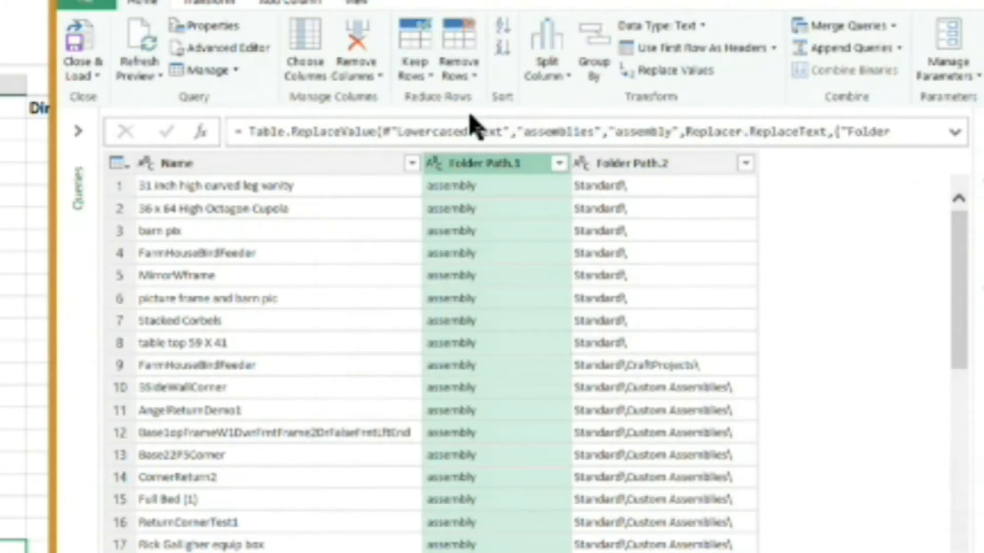
# - Replace the value cabinets with cabinet in the Folder Path.1 column
pyautogui.click(661, 77)
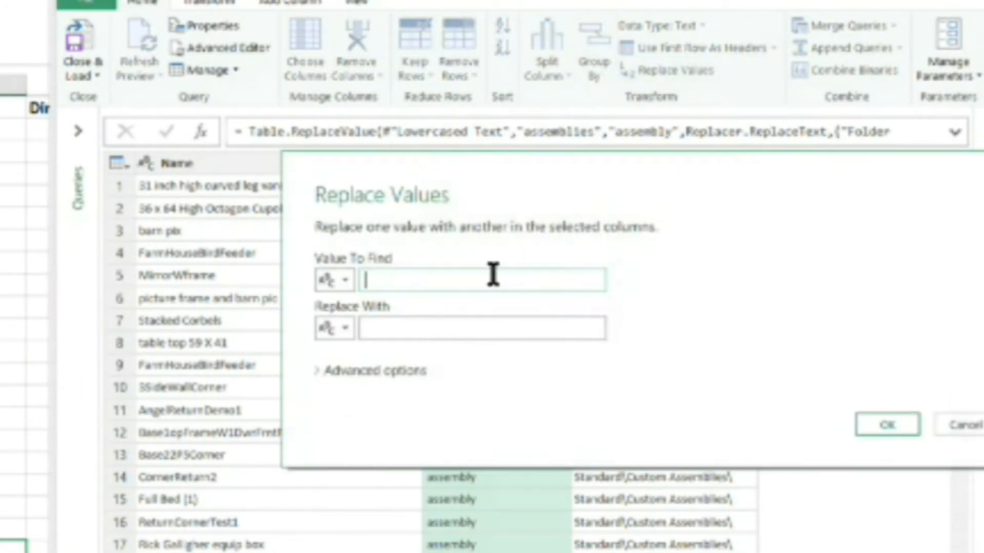
pyautogui.write('cabinets')
pyautogui.click(378, 334)
pyautogui.write('cabinet')
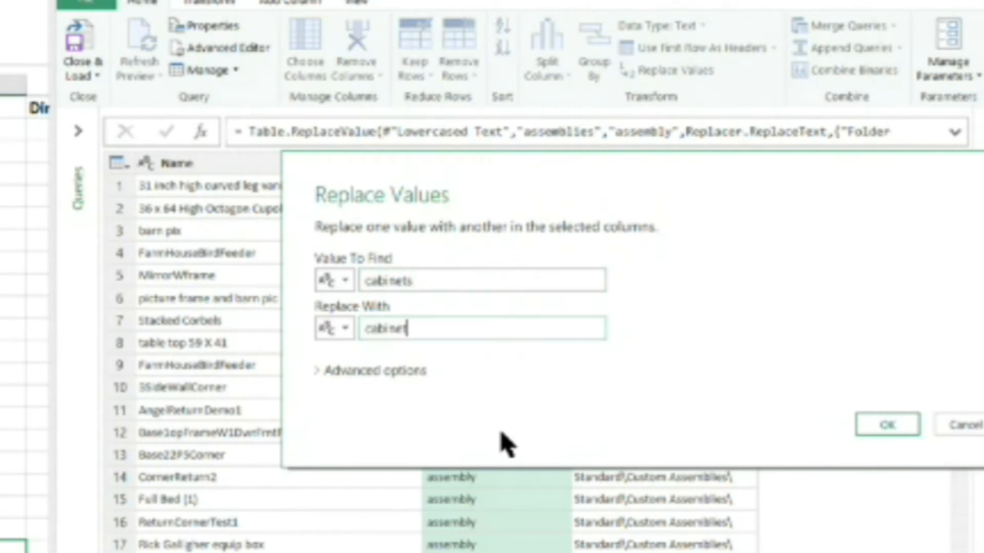
pyautogui.click(880, 426)
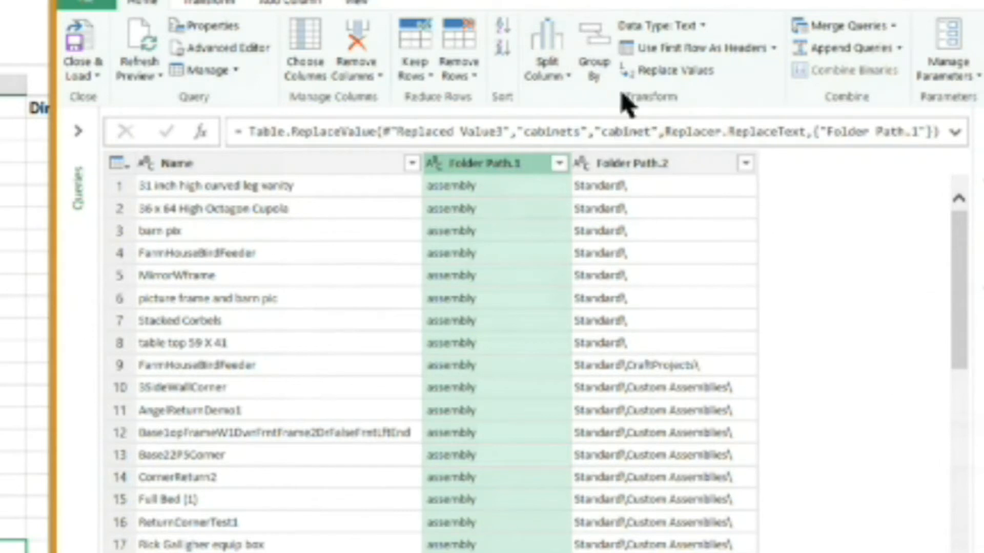
# - Replace the value doors with door in the Folder Path.1 column
pyautogui.click(658, 72)
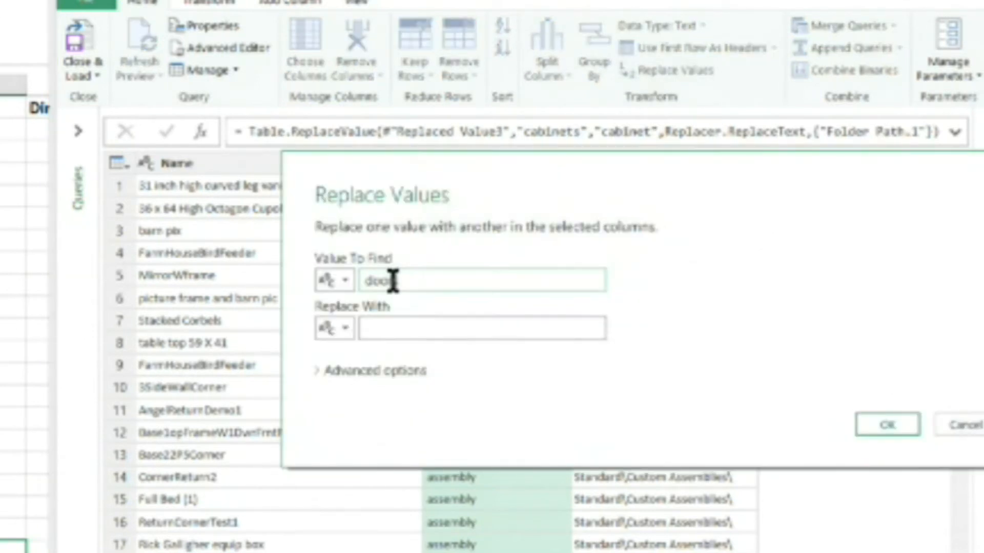
pyautogui.write('door')
pyautogui.click(885, 426)
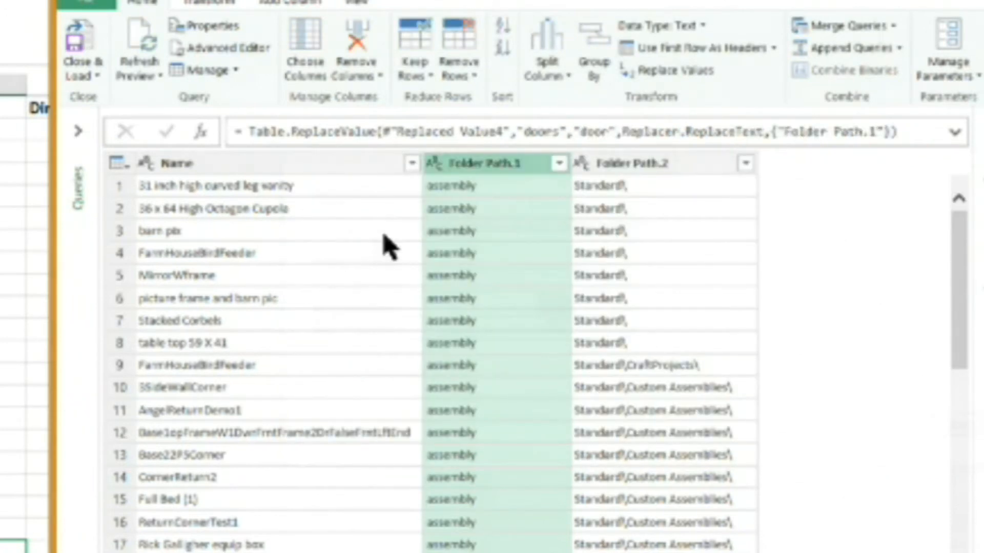
# - Replace the value drawers with drawer front in the Folder Path.1 column
pyautogui.click(661, 71)
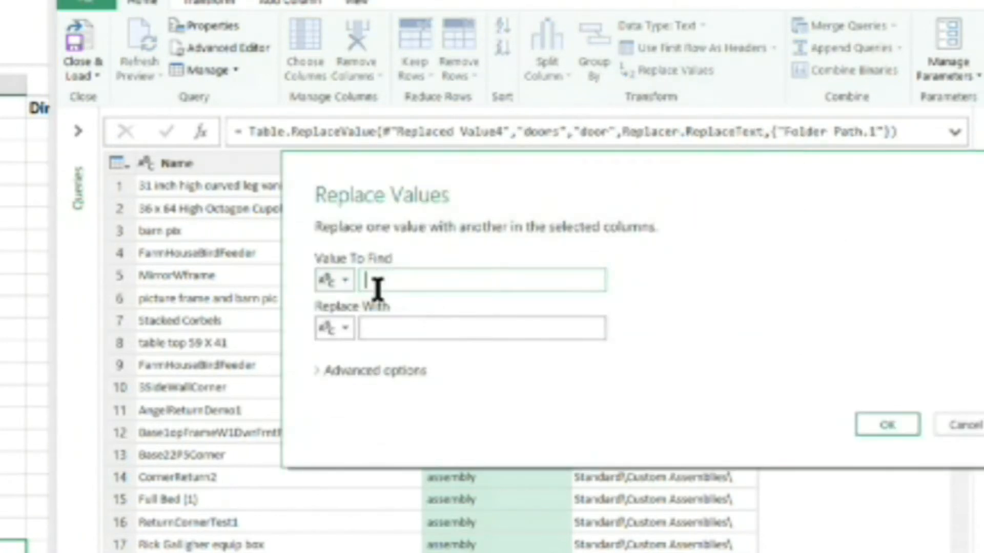
pyautogui.write('drawers')
pyautogui.click(380, 329)
pyautogui.write('drawer front')
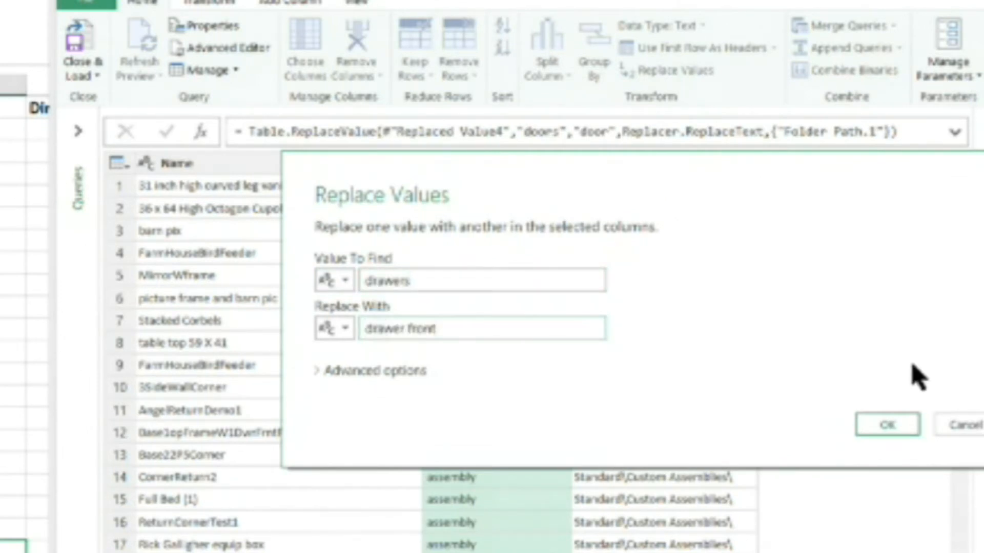
pyautogui.click(891, 430)
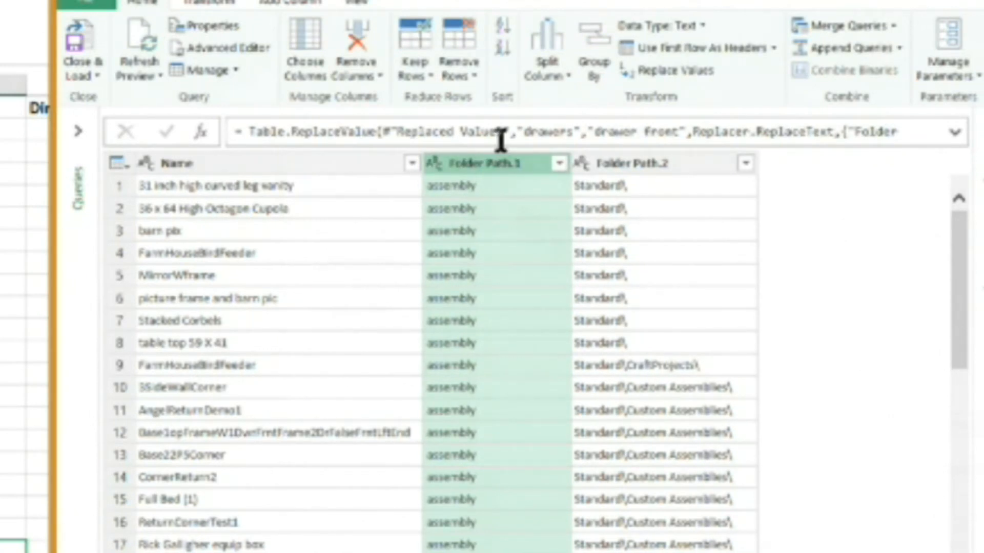
# - Replace the value drawer boxes with drawer box in the Folder Path.1 column
pyautogui.click(687, 81)
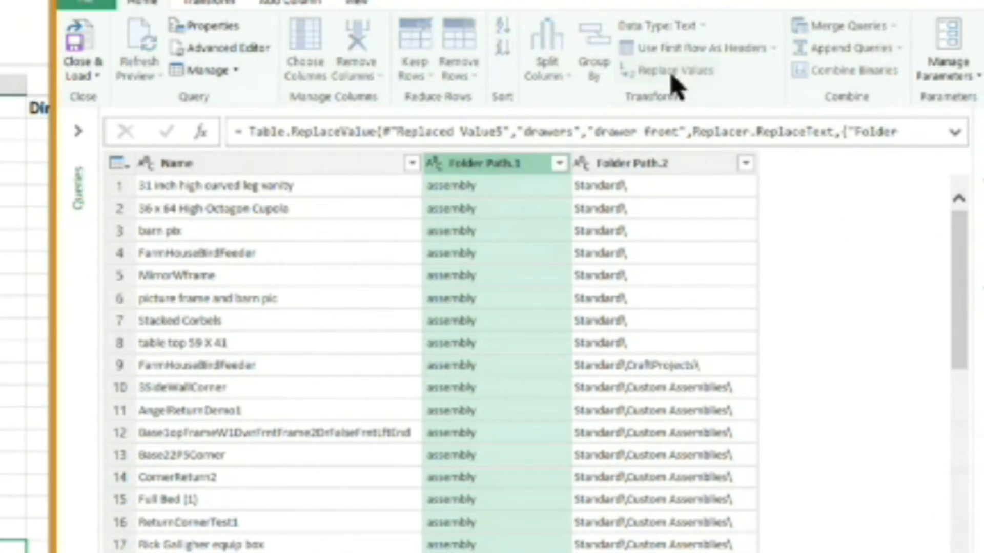
pyautogui.write('drawer boxes')
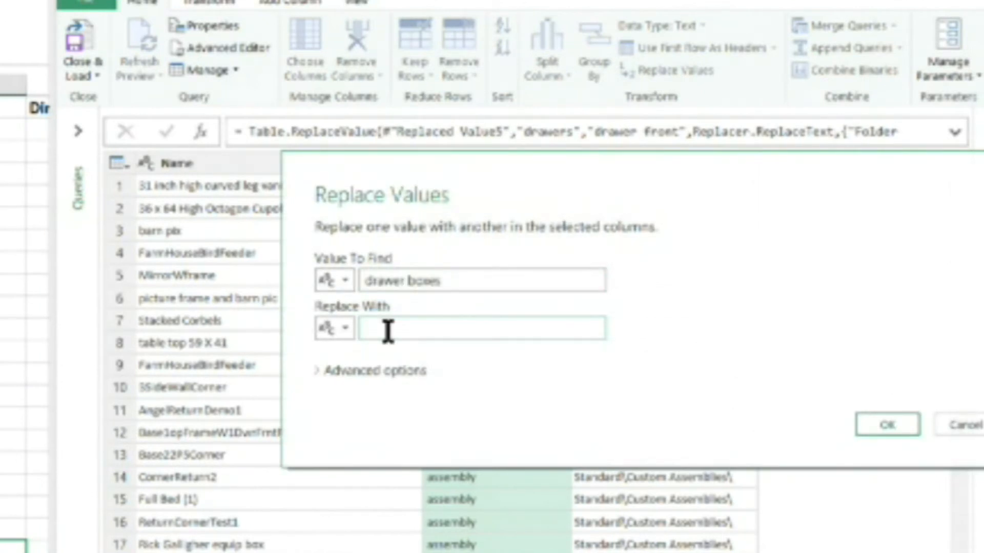
pyautogui.write('drawer box')
pyautogui.click(890, 427)
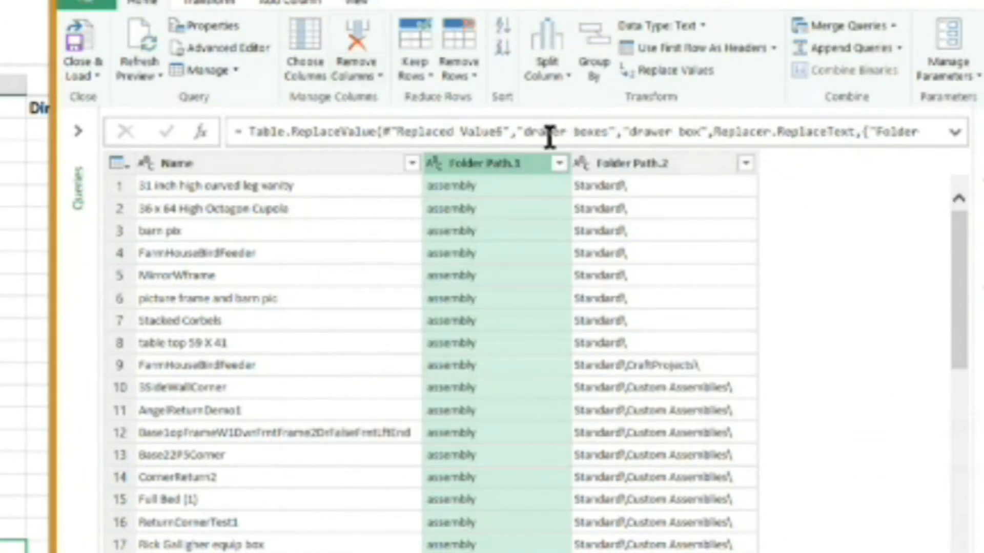
# - Load the complete Folder Path.1 filter list to check the replaced values, and apply it with all values selected
pyautogui.click(560, 164)
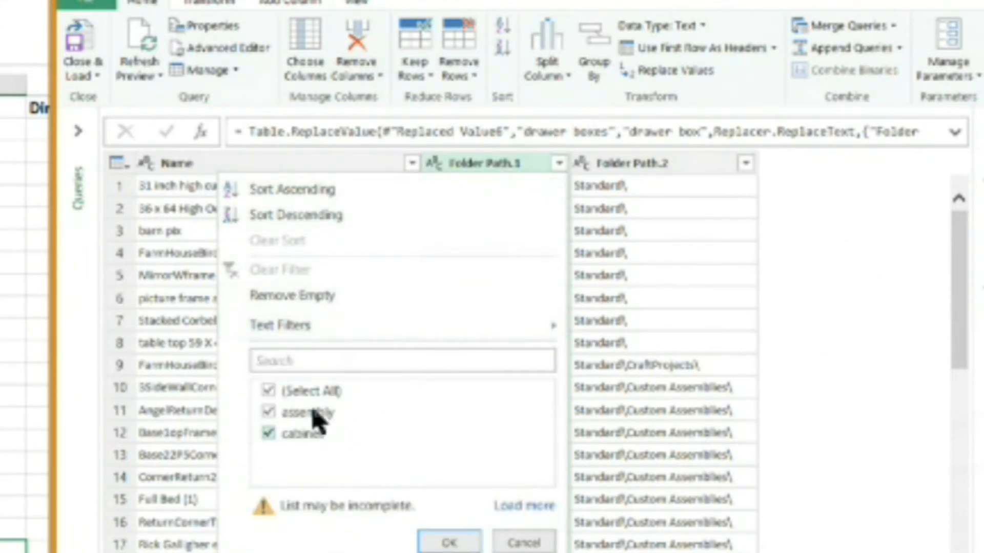
pyautogui.click(524, 507)
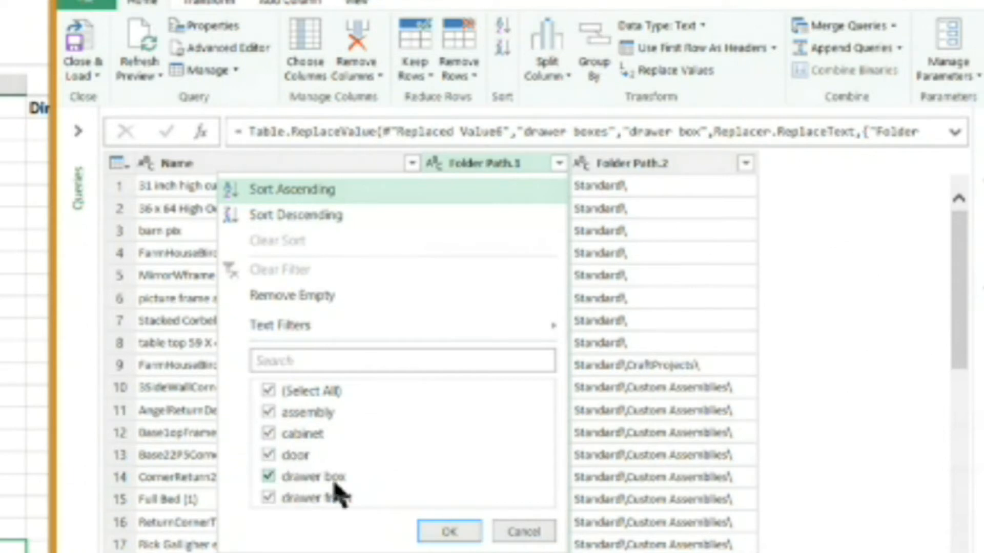
pyautogui.click(449, 532)
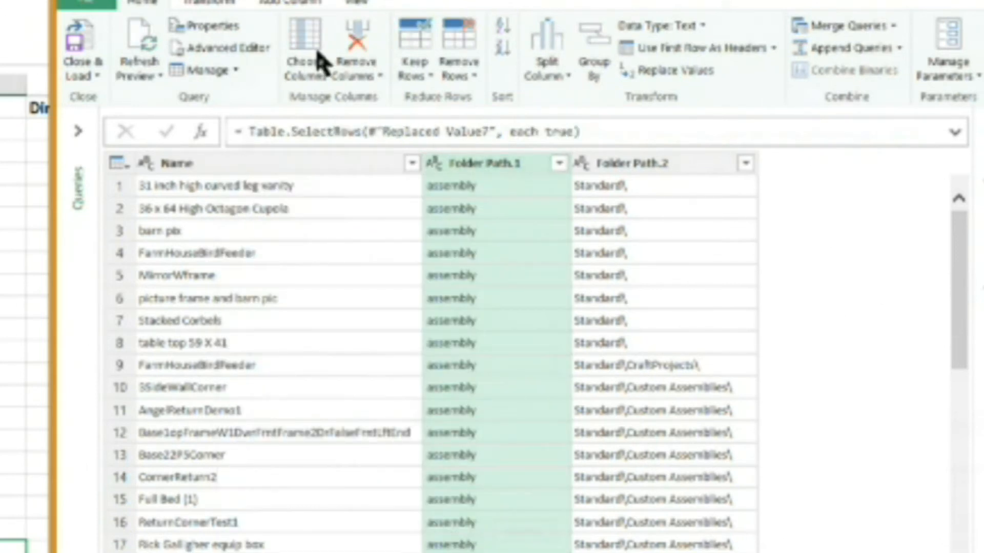
# - Rename the Folder Path.1 column as Type
pyautogui.click(467, 172)
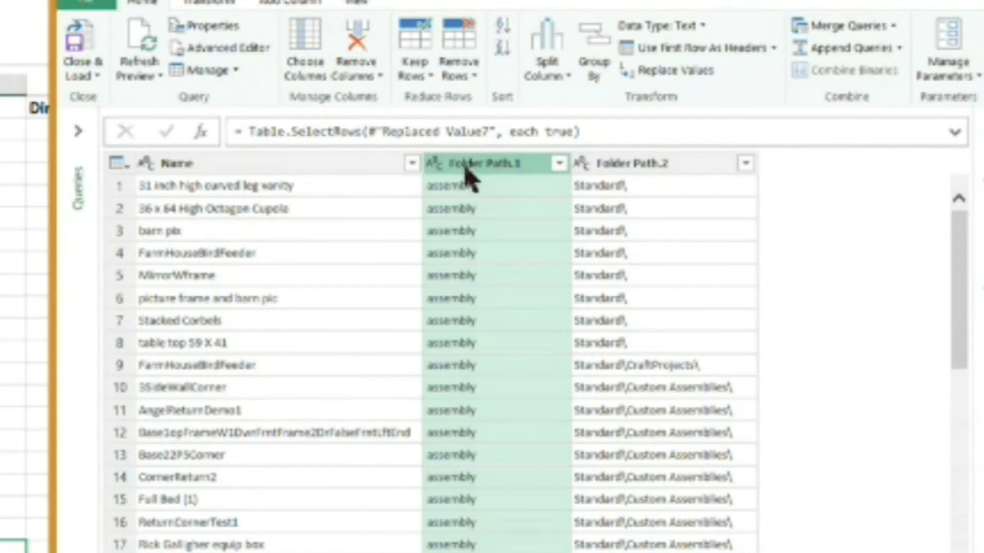
pyautogui.doubleClick(466, 168)
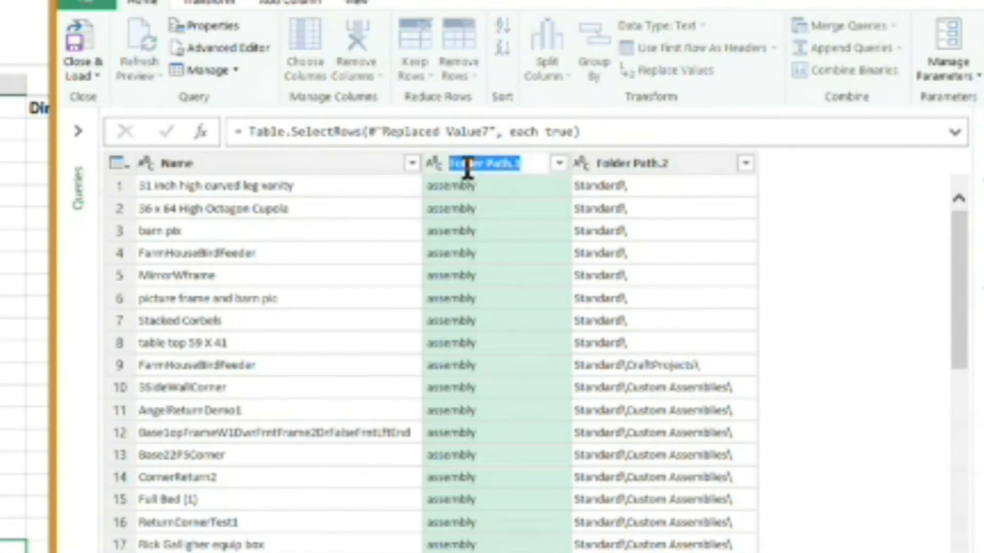
pyautogui.write('Typ')
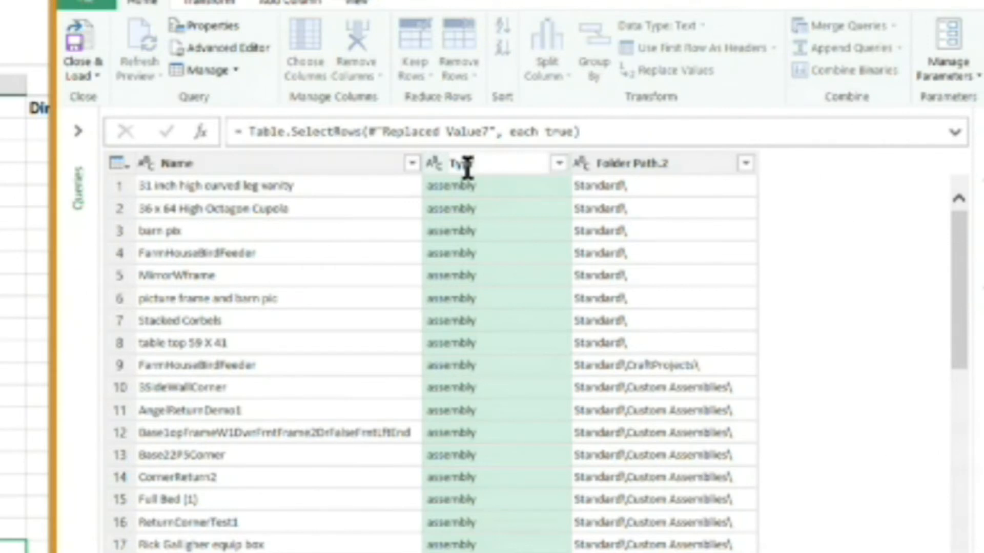
pyautogui.write('e')
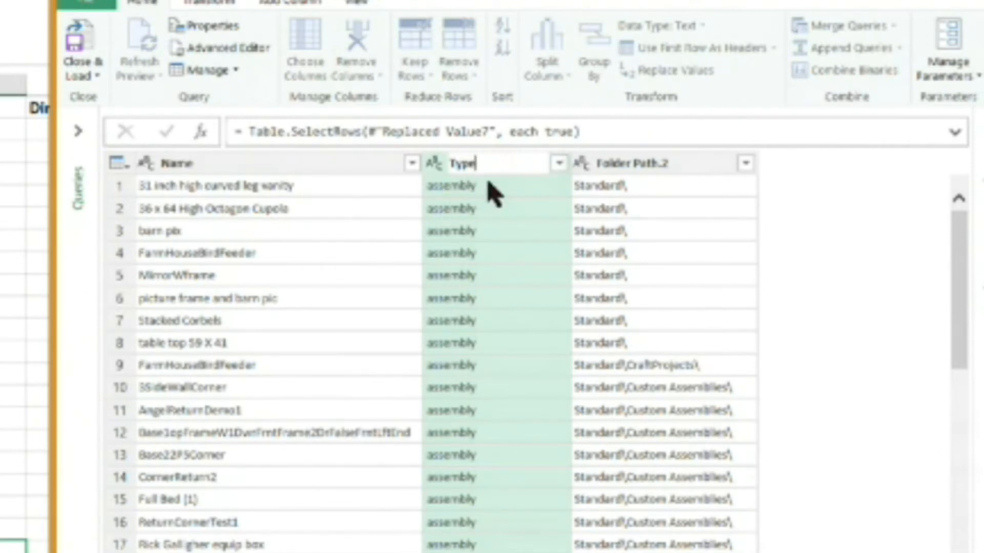
pyautogui.press('Return')
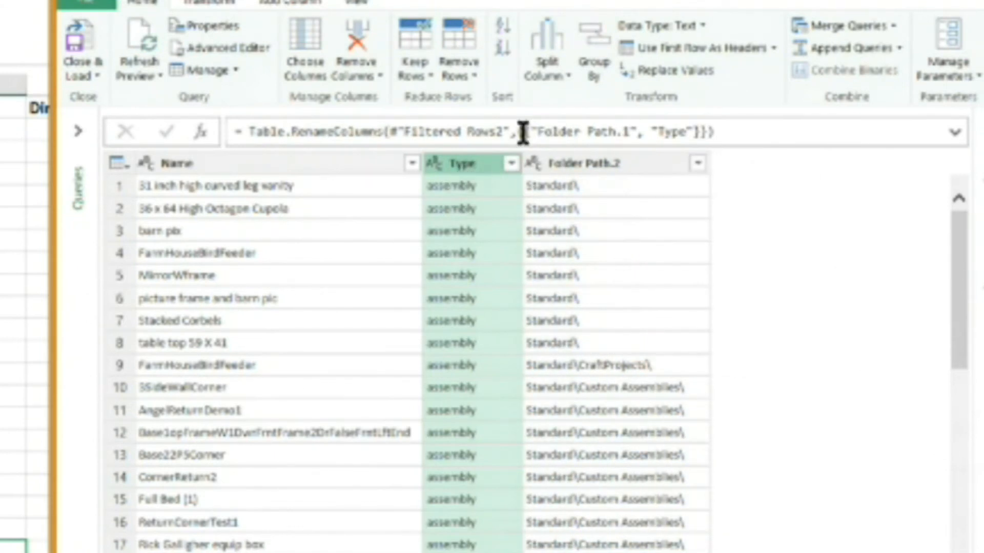
# - Split the Folder Path.2 column at the right-most custom delimiter \ and remove the resulting Folder Path.2.2 column
pyautogui.click(574, 169)
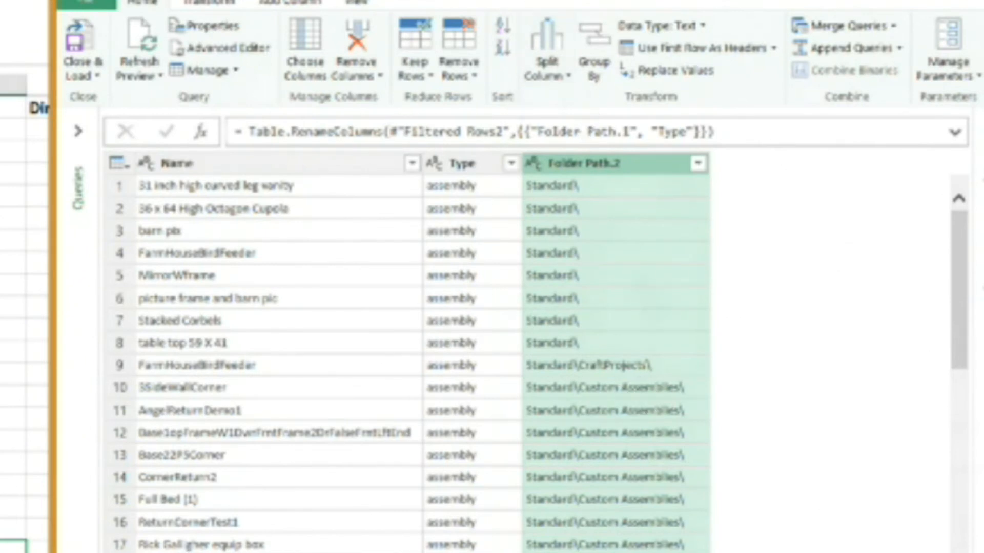
pyautogui.click(547, 56)
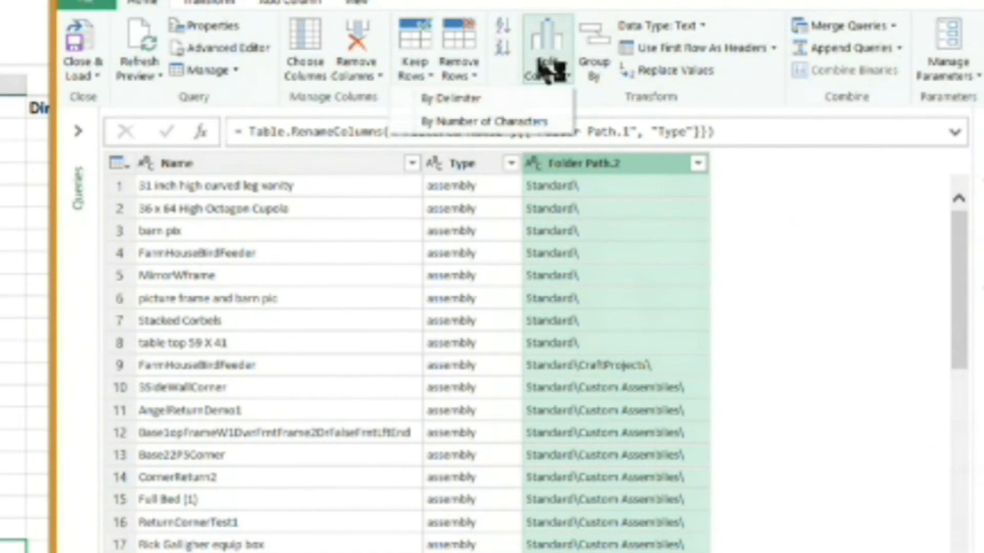
pyautogui.click(462, 100)
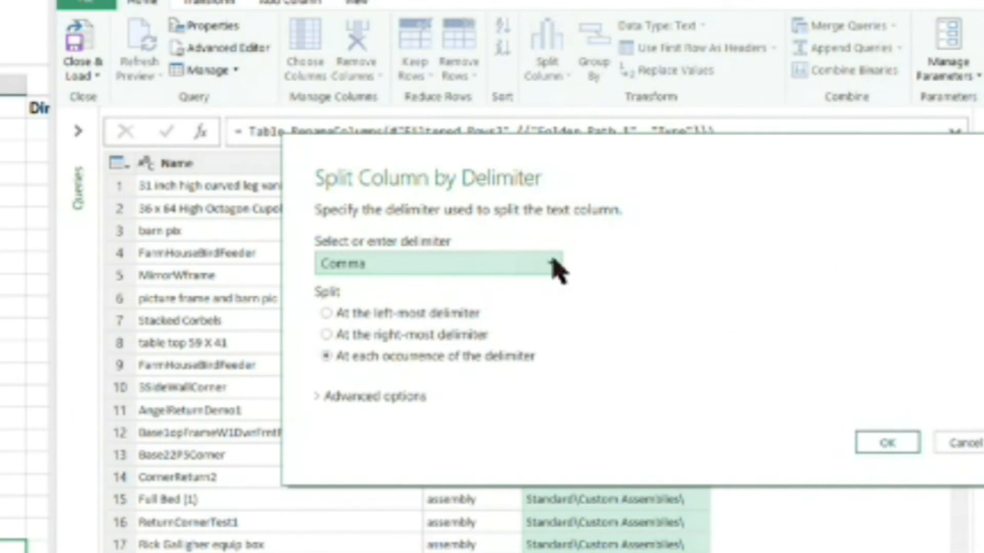
pyautogui.click(550, 265)
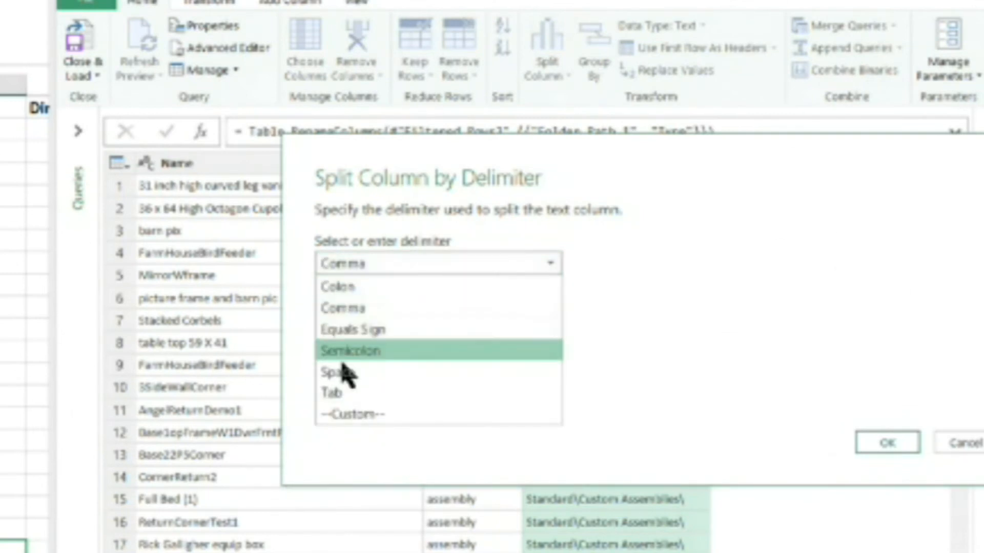
pyautogui.click(340, 415)
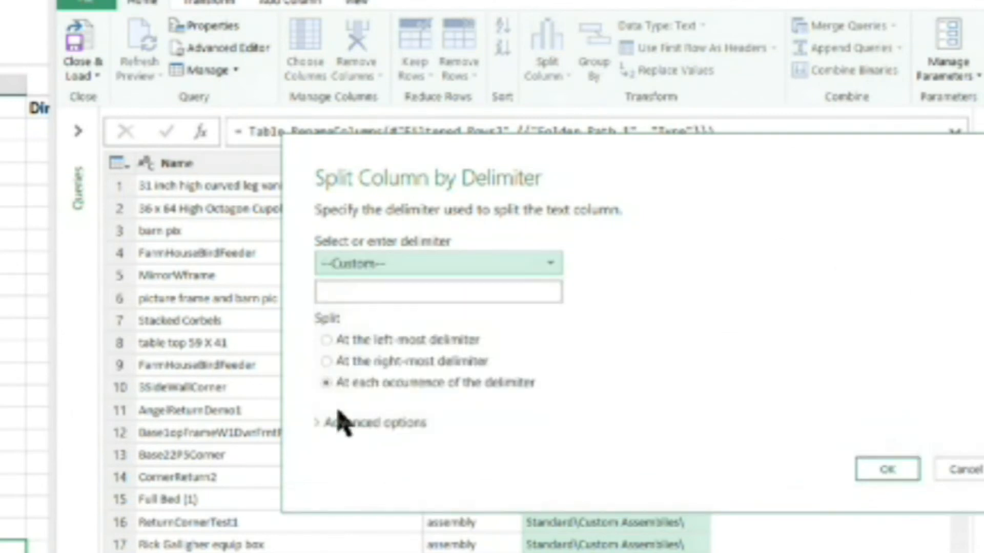
pyautogui.click(332, 296)
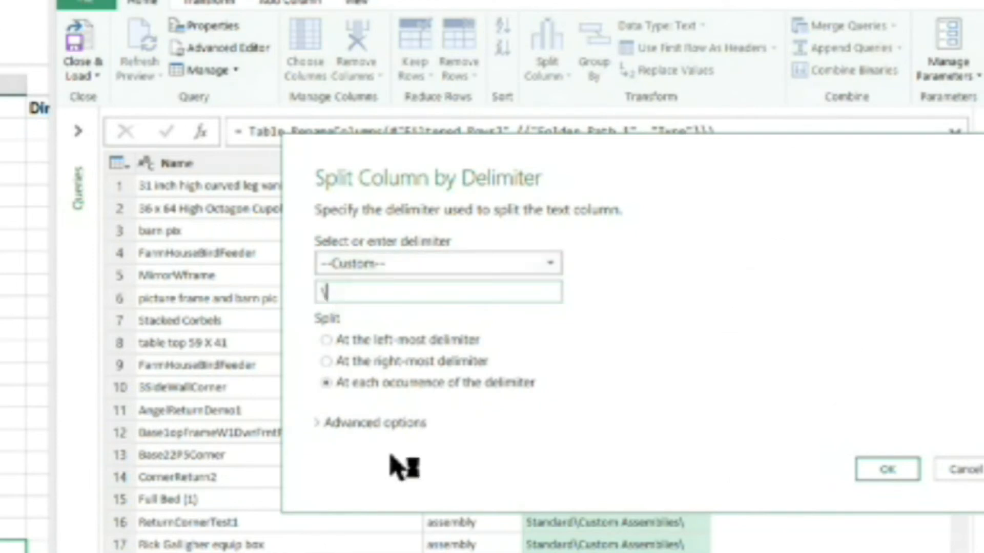
pyautogui.click(328, 362)
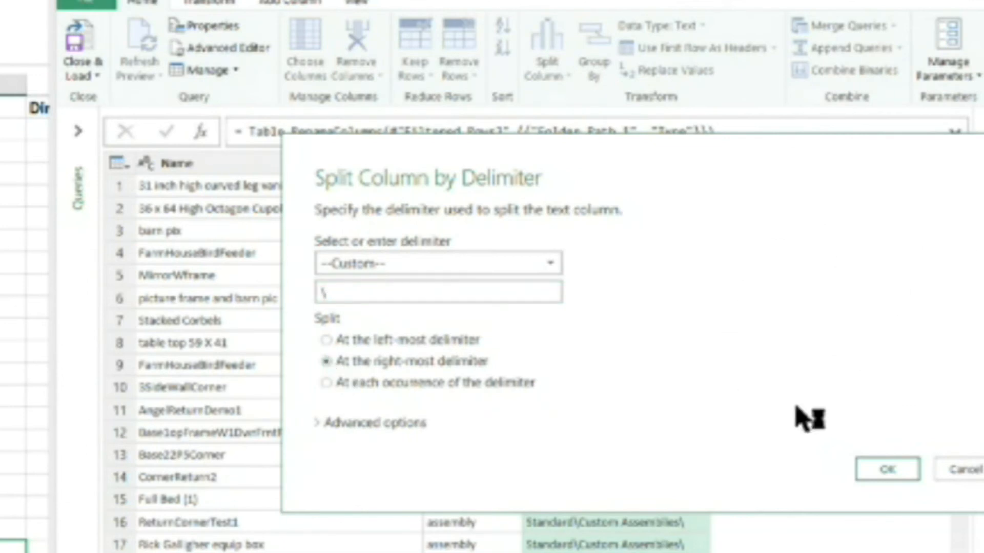
pyautogui.click(889, 469)
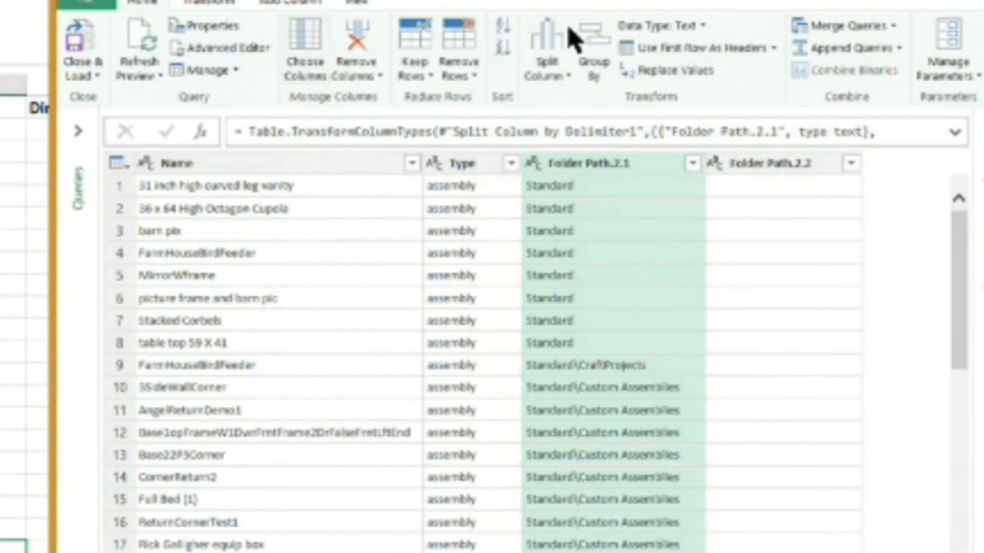
pyautogui.click(758, 166)
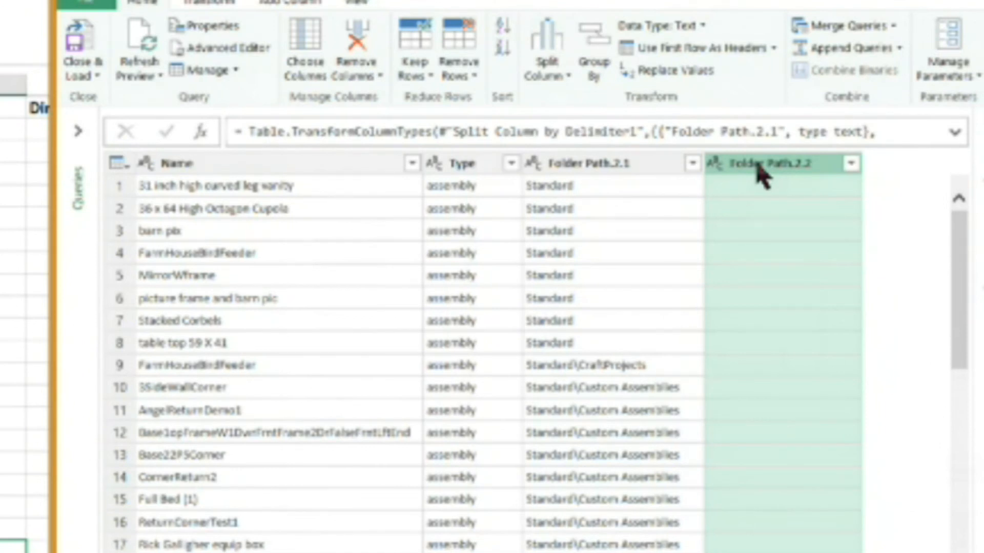
pyautogui.press('Delete')
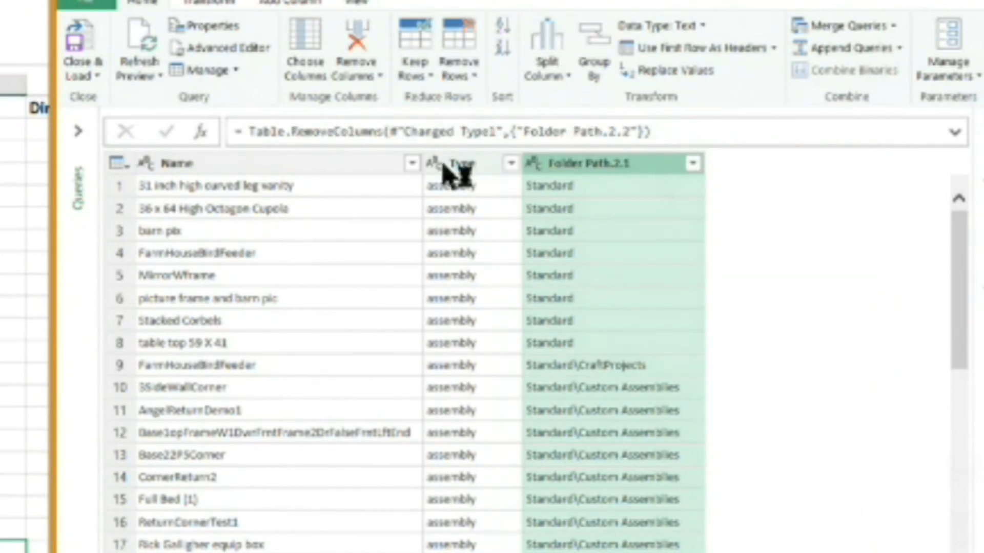
# - Rename the Folder Path.2.1 column as Directory, and close the query editor, loading the results into the workbook
pyautogui.doubleClick(589, 165)
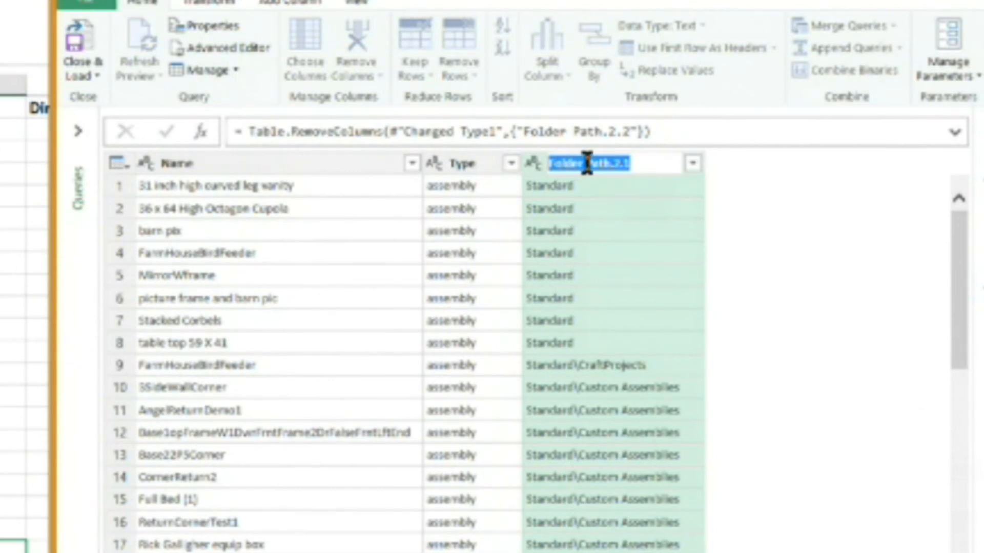
pyautogui.write('Directory')
pyautogui.press('Return')
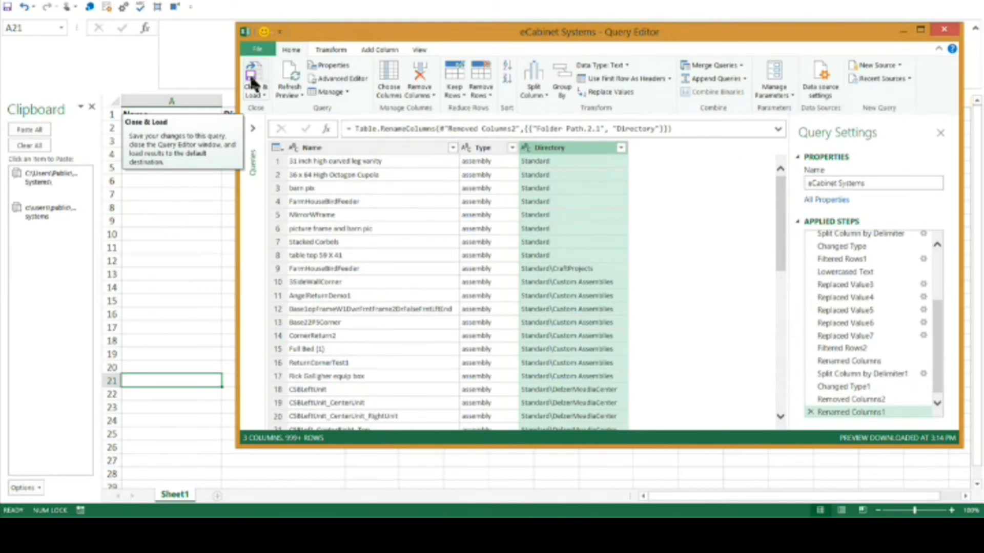
pyautogui.click(252, 82)
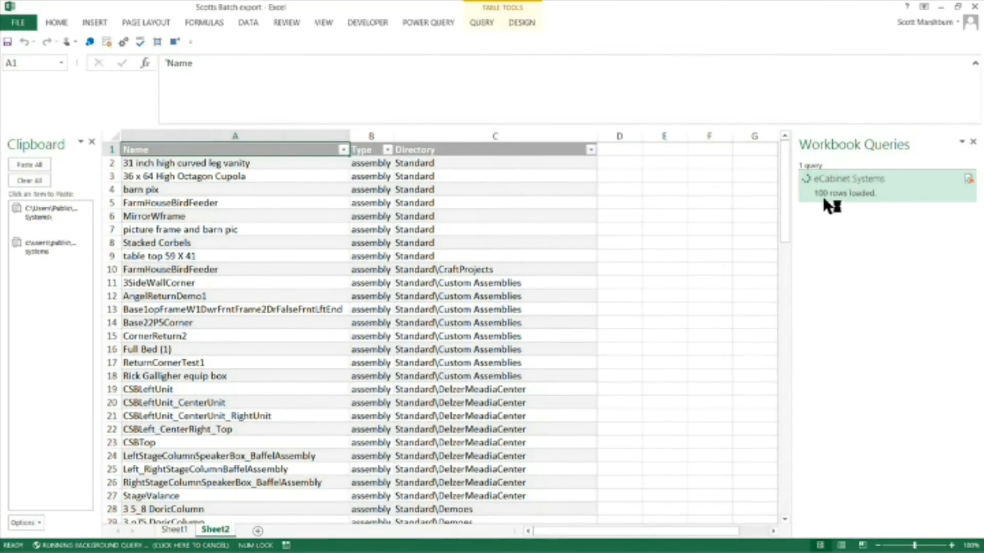
# - Check the loaded query table's name in its design properties, and rename its worksheet as eCabinetsDataTBL
pyautogui.moveTo(826, 201)
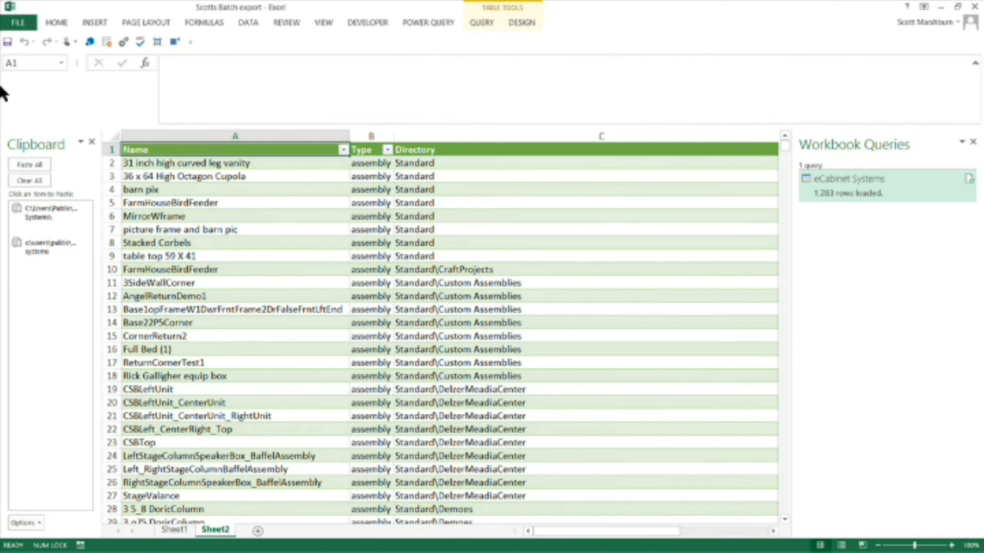
pyautogui.click(157, 136)
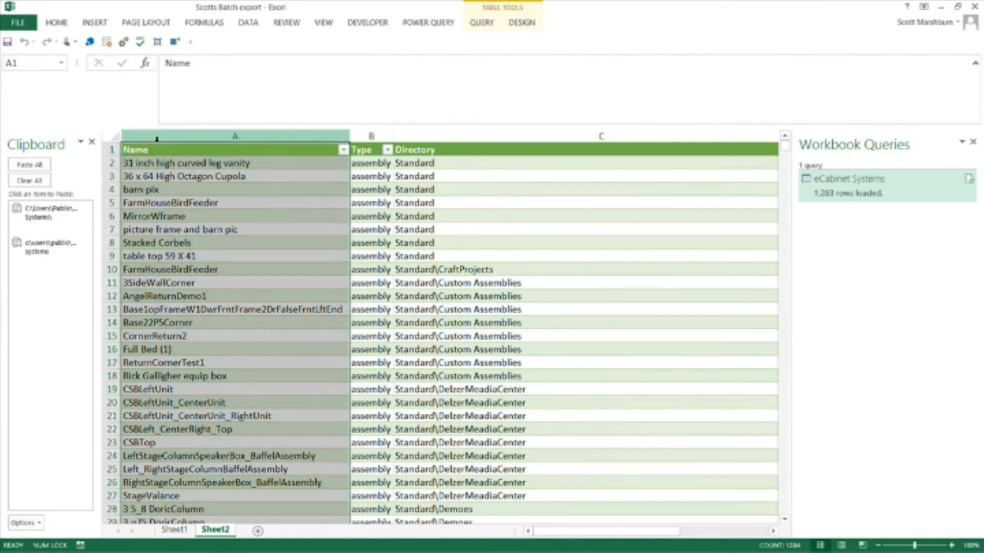
pyautogui.click(519, 22)
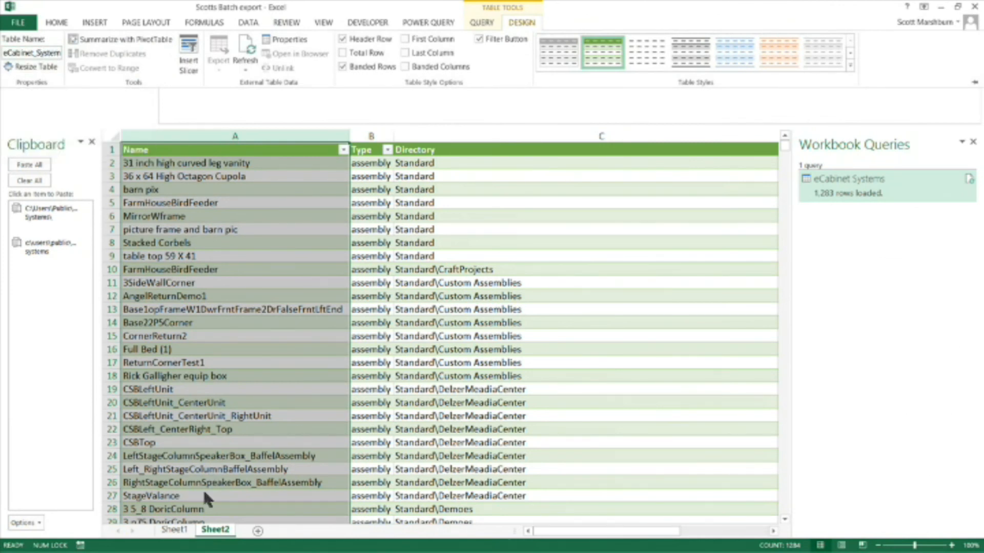
pyautogui.click(212, 535)
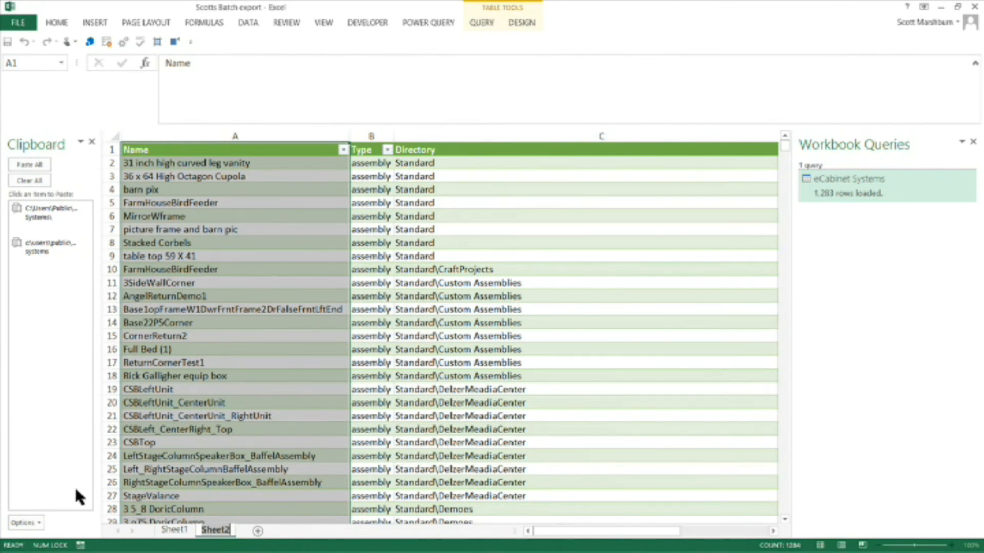
pyautogui.write('eCabinetsDataTBL')
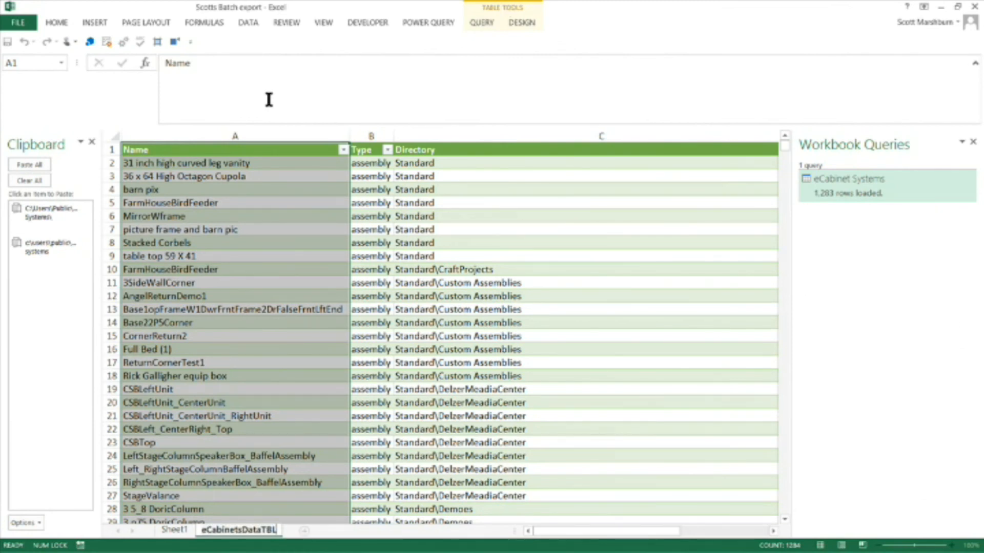
pyautogui.click(449, 154)
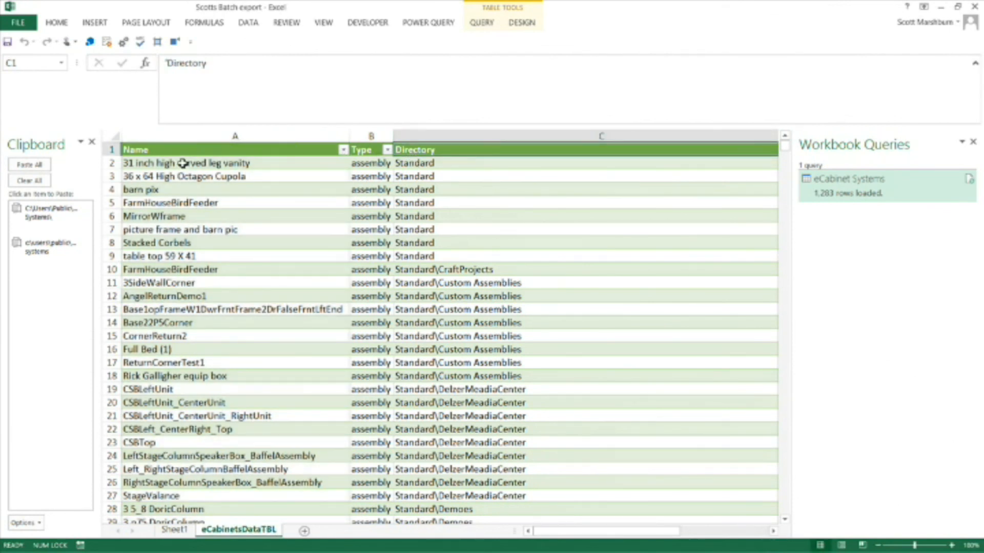